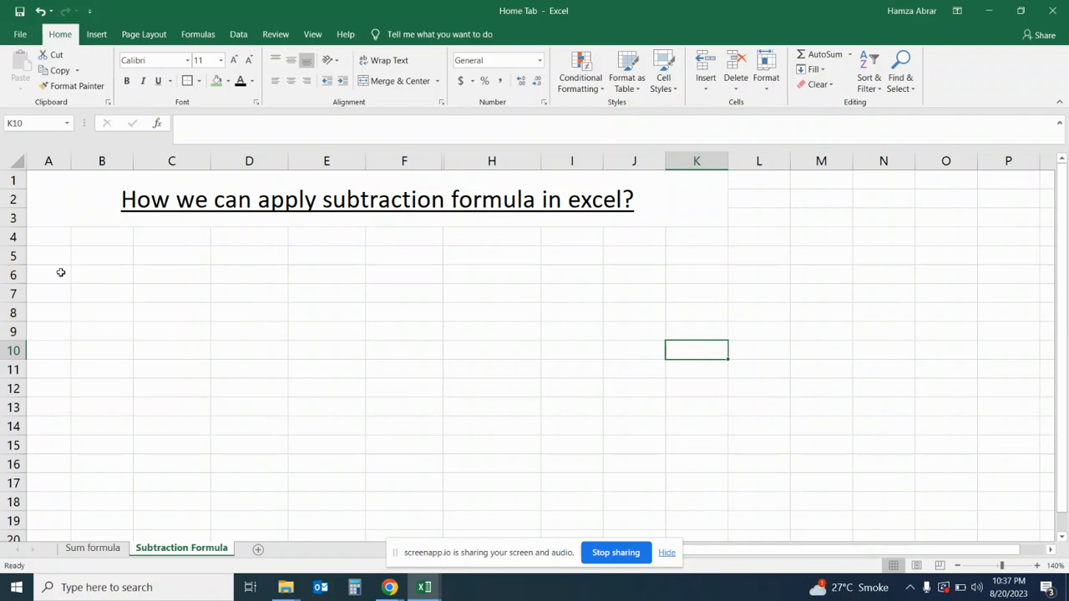
- Enter the column header "Sr.No" in cell A6
click(61, 272)
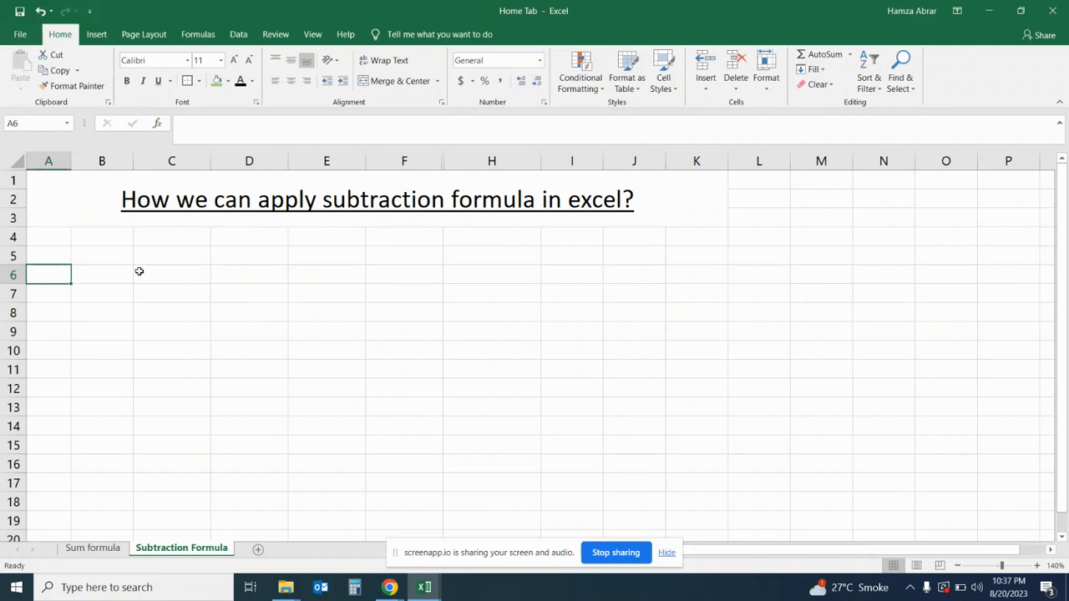
text(Sr.No)
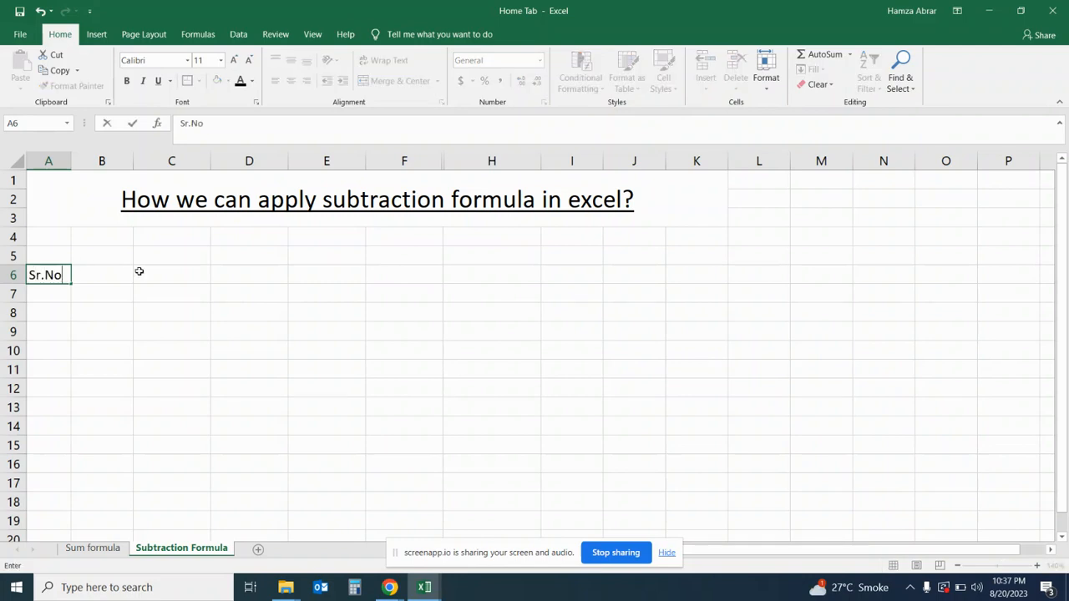
key(Return)
- Enter serial numbers 1 to 4 in A7:A10 and extend the series down to 9 in A15
text(1)
key(Return)
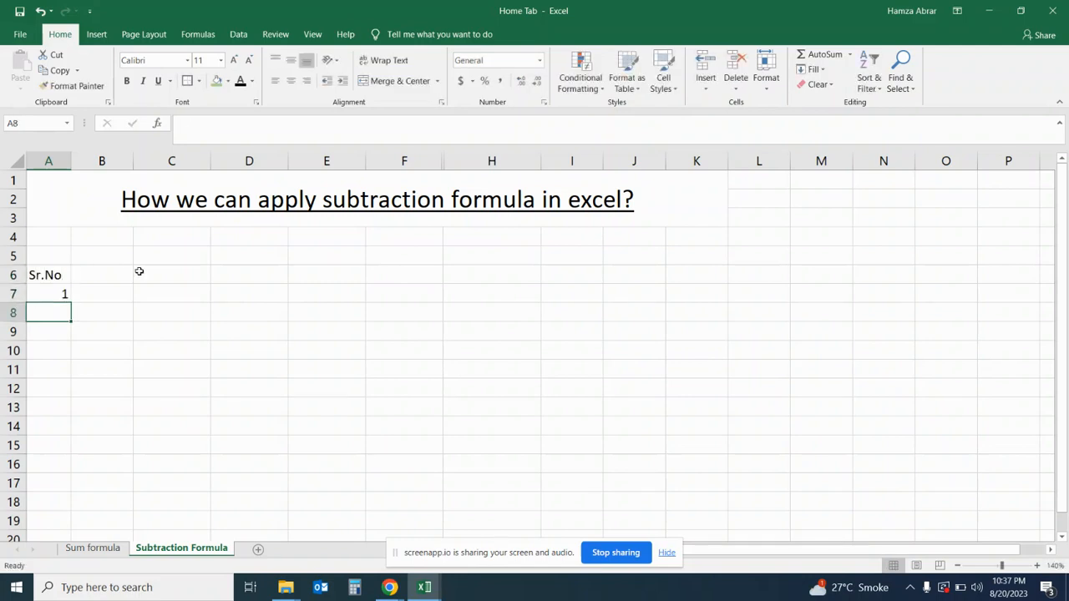
text(2)
key(Return)
text(3)
key(Return)
text(4)
key(Return)
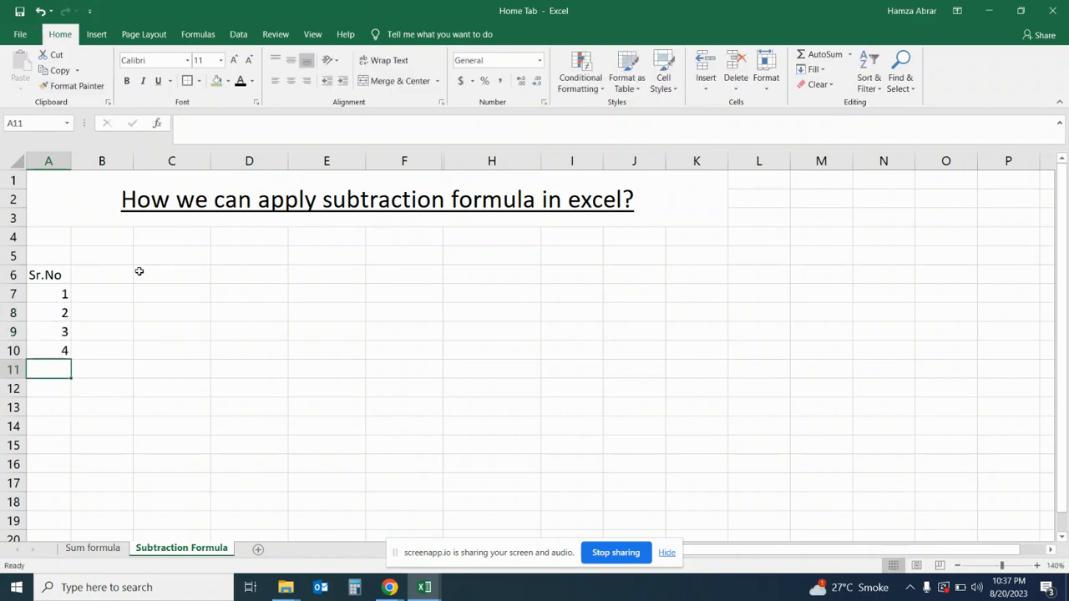
drag(61, 294, 79, 449)
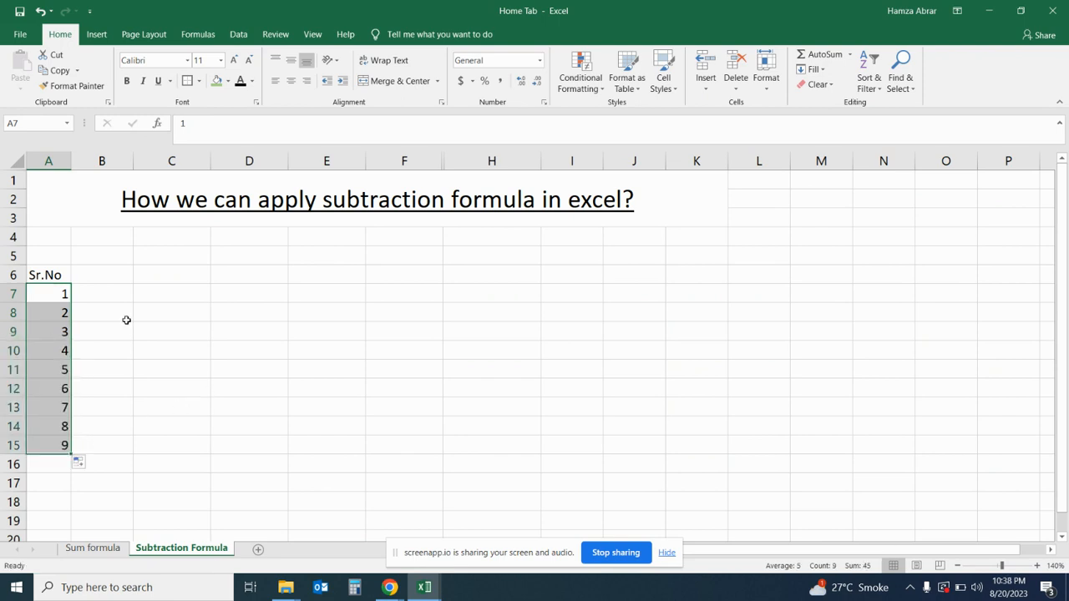
- Add a "Date" header in B6, enter 9-Aug in B7, and fill the daily dates down to 17-Aug in B15
click(117, 274)
text(Date)
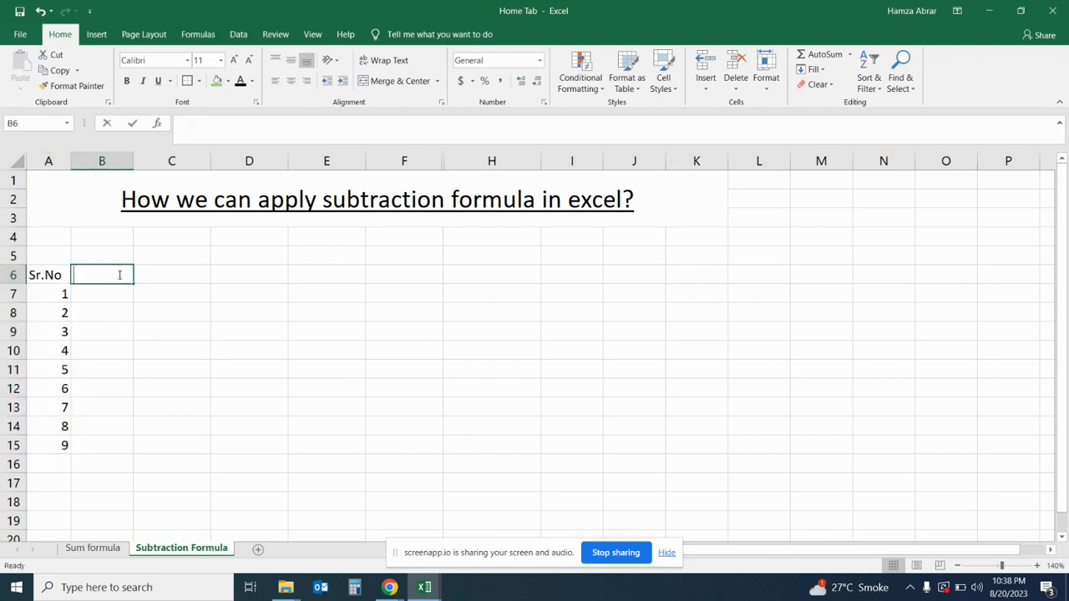
key(Return)
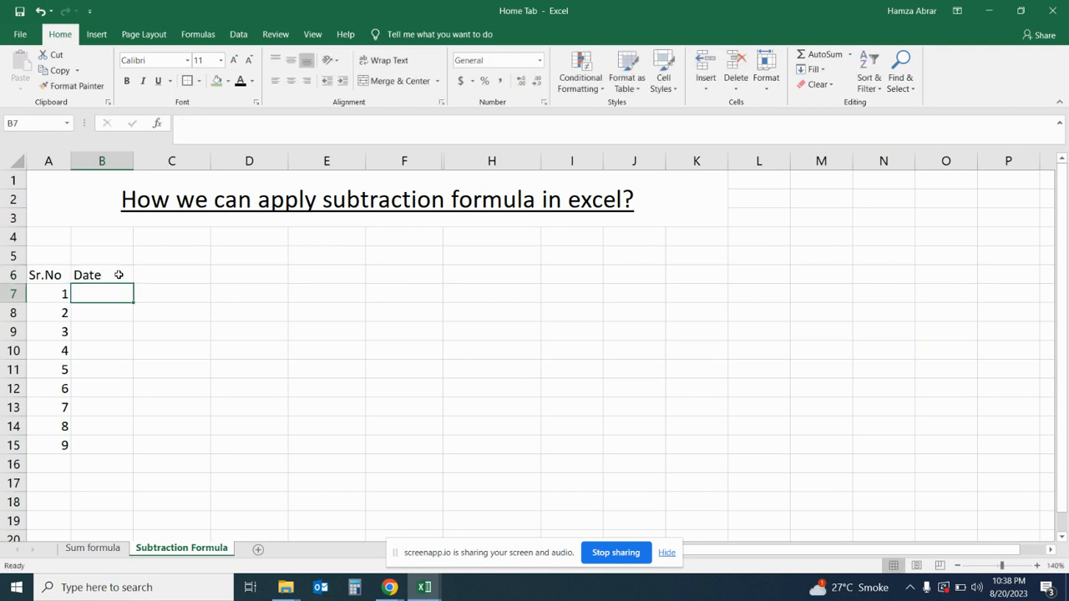
text(9-aug)
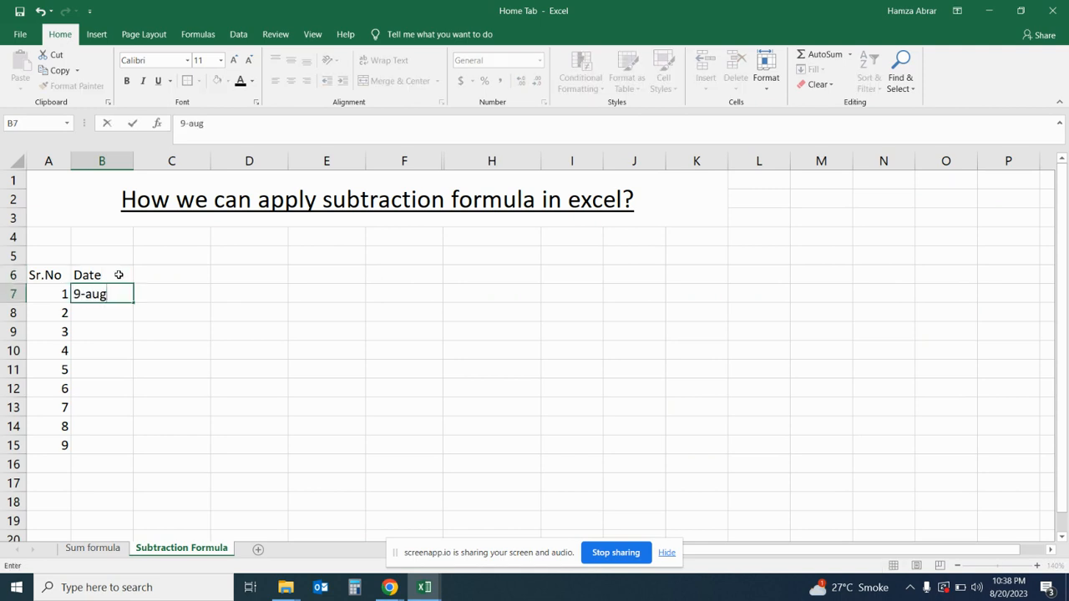
key(Return)
click(123, 293)
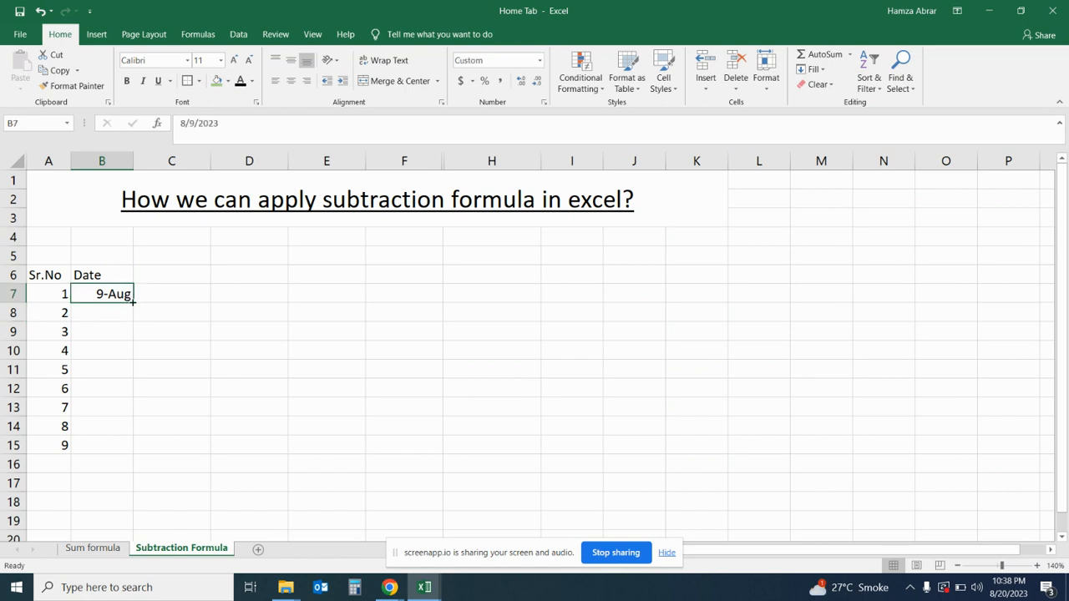
drag(133, 301, 127, 457)
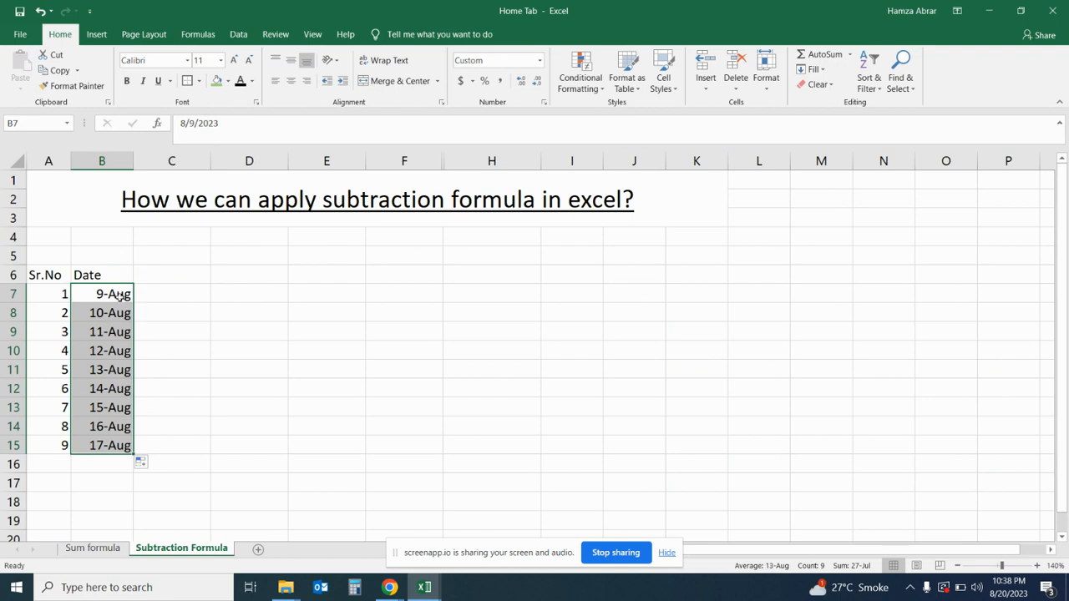
click(60, 275)
click(117, 278)
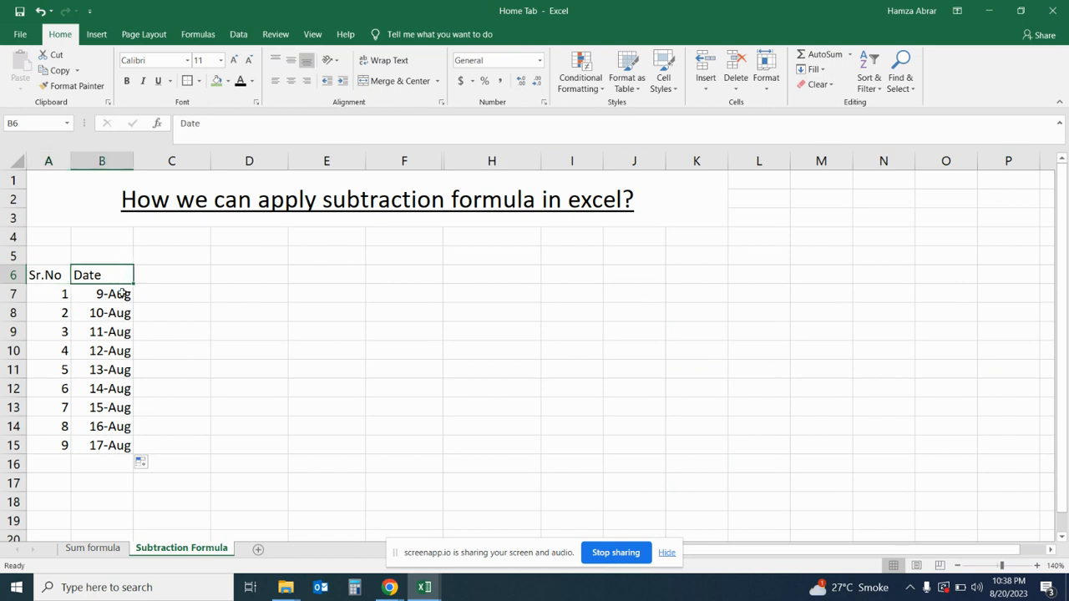
click(121, 293)
- Enter the column header "Sale Amount" in cell C6
click(177, 277)
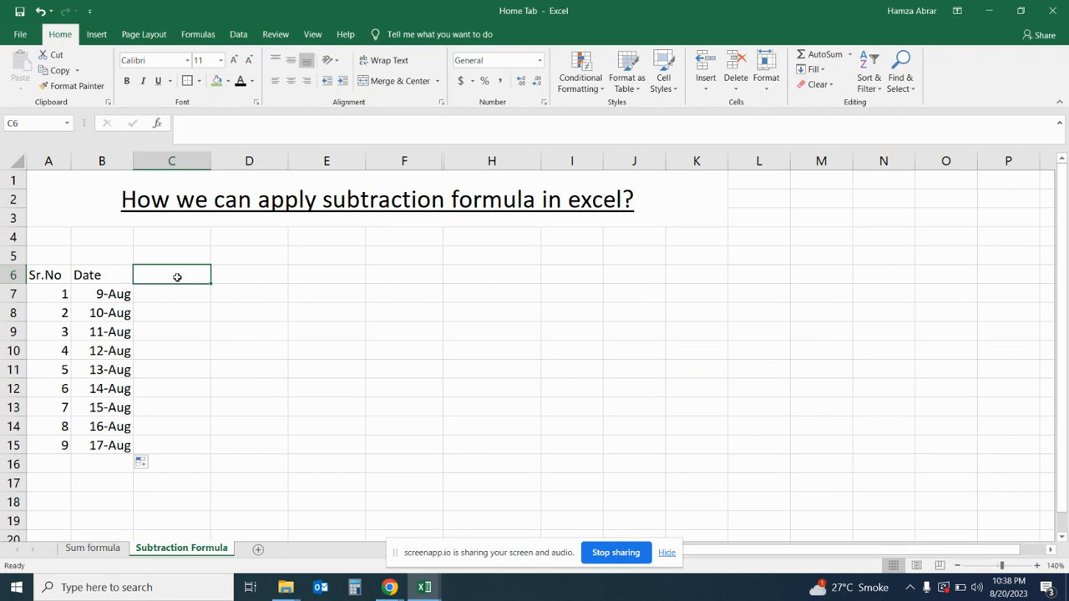
text(M)
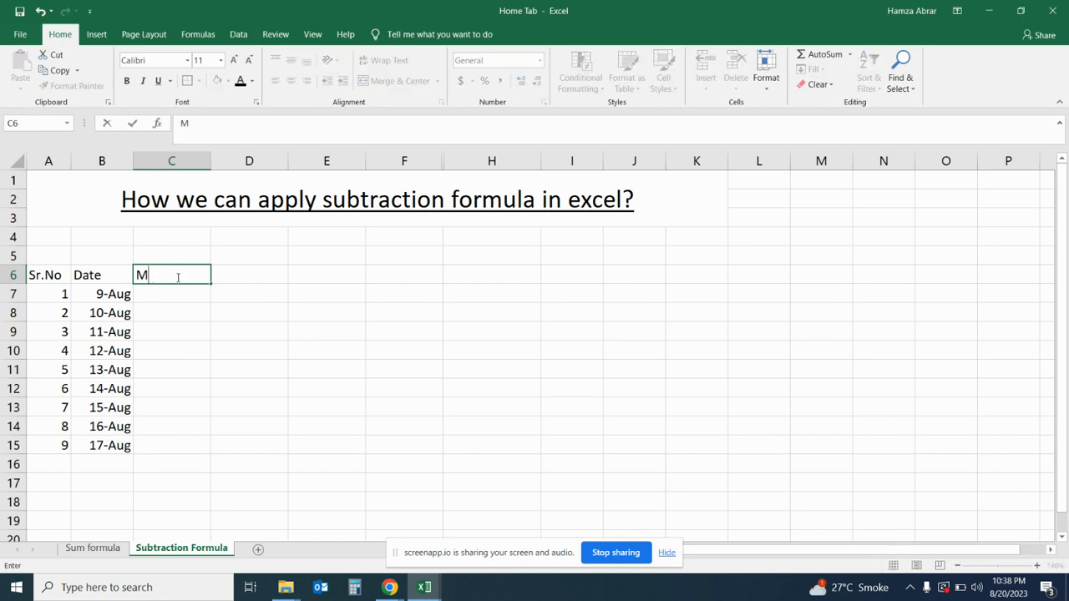
key(BackSpace)
text(Sale Amount)
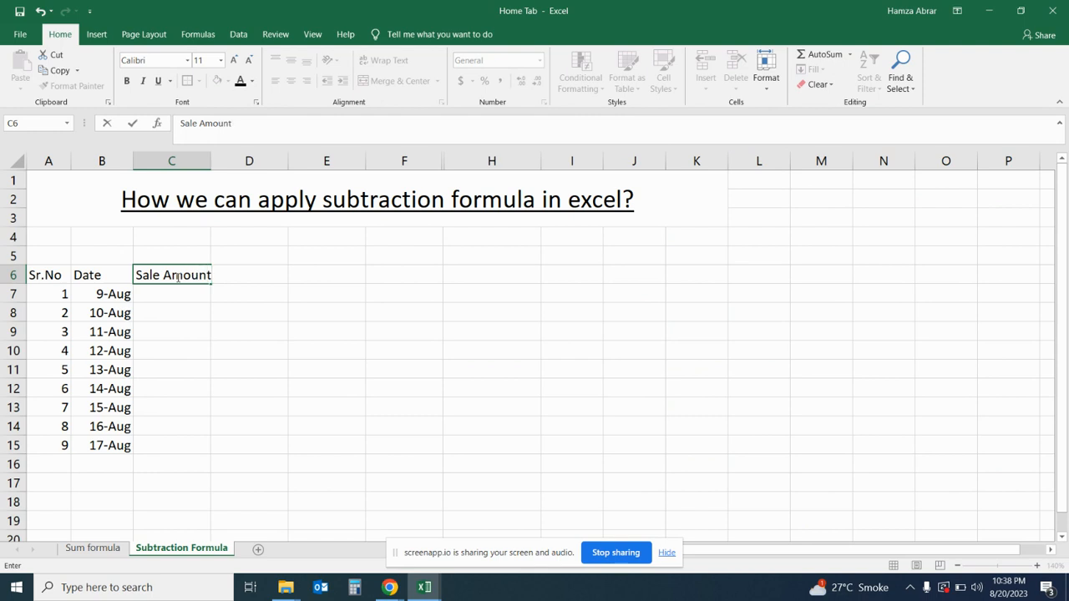
key(Return)
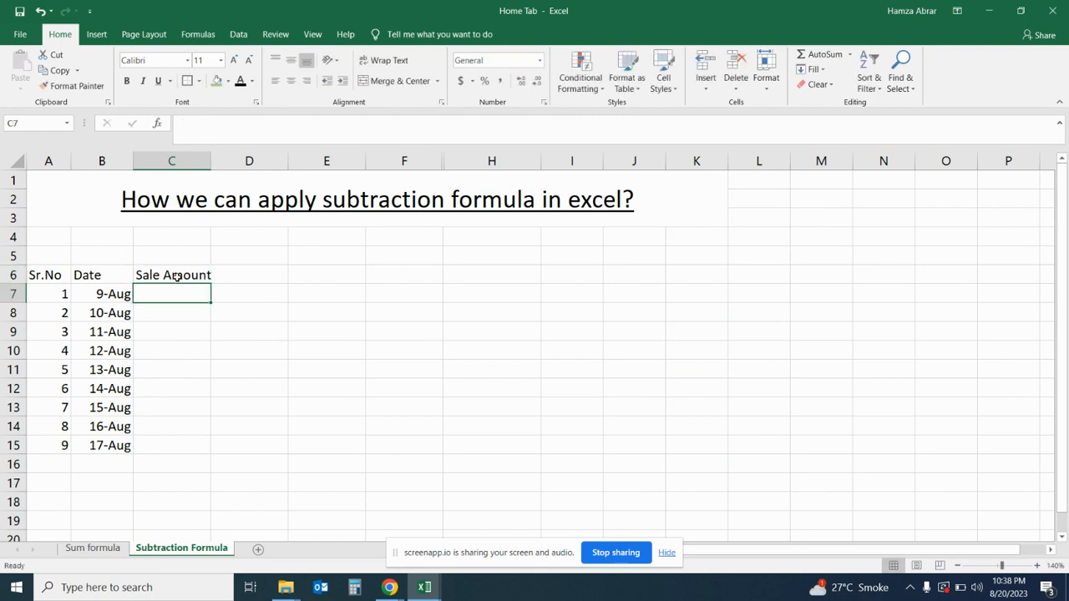
- Enter the sale amounts 1000, 1200, 1300 and 1000 in cells C7 to C10
text(1000)
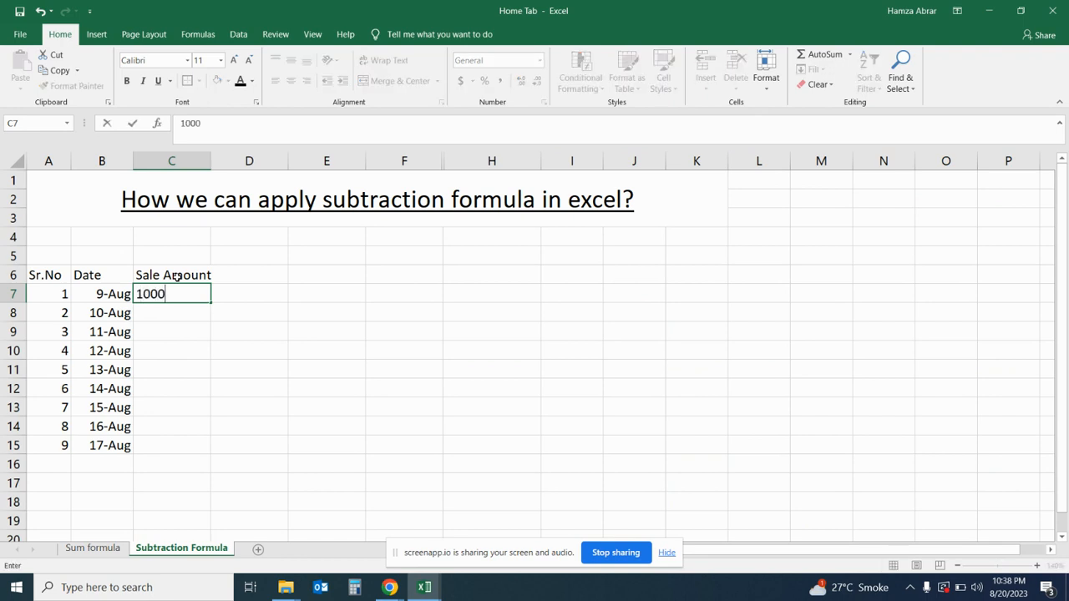
key(Return)
text(12000)
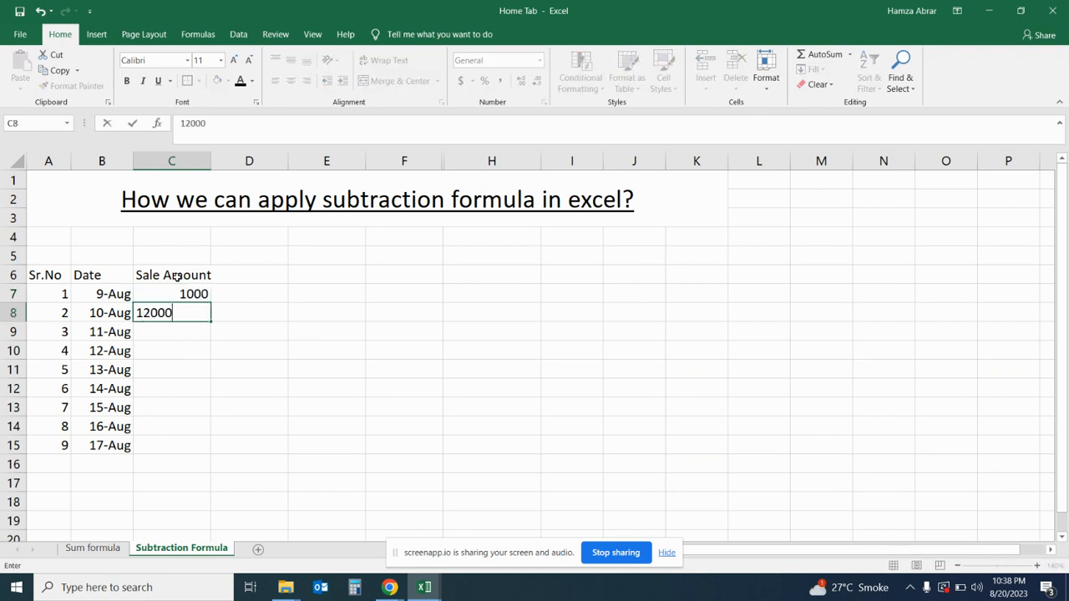
key(Return)
text(1300)
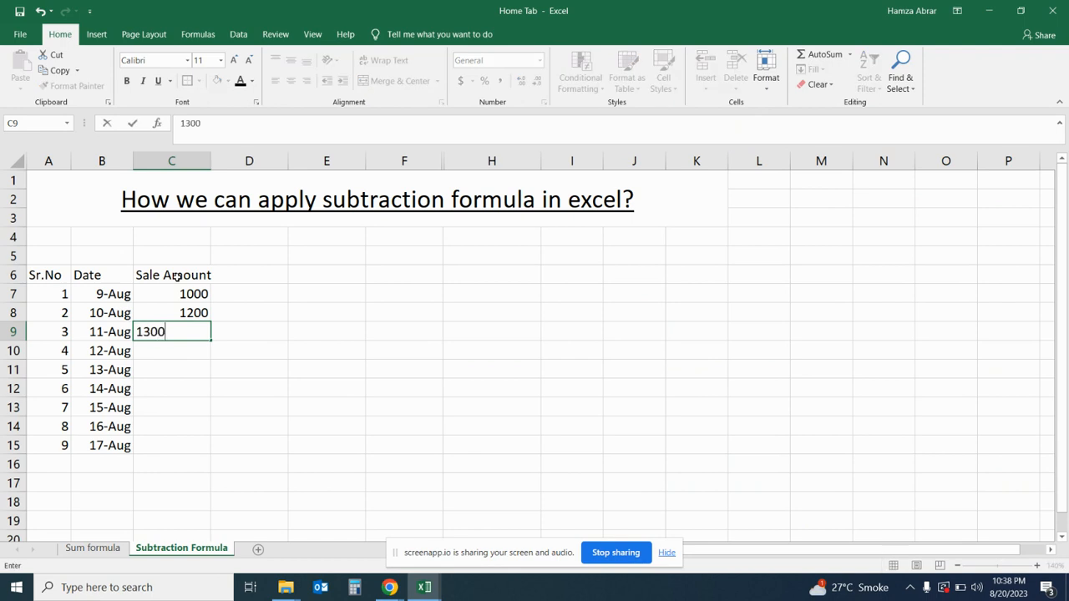
key(Return)
text(1000)
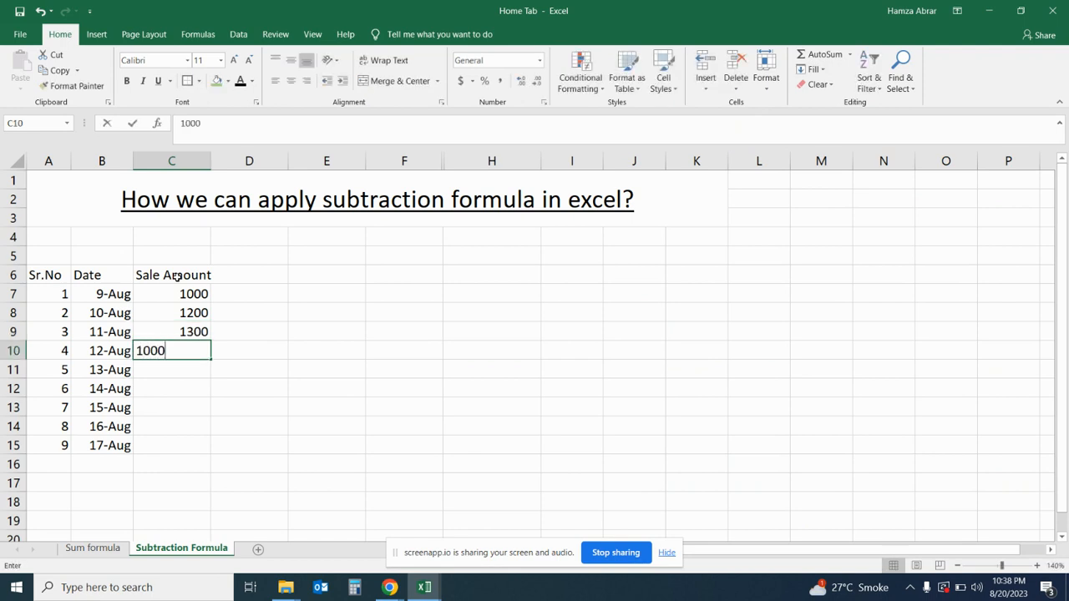
key(Return)
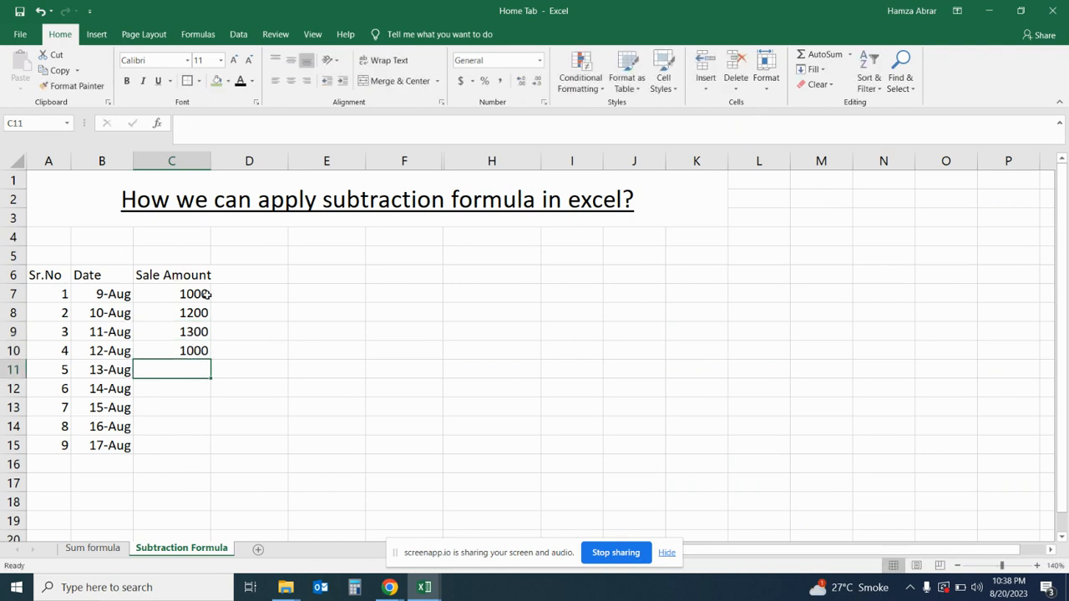
- Copy the four sale amounts in C7:C10 into C11:C14 and enter 1000 in C15
drag(207, 296, 212, 347)
key(ctrl+c)
click(194, 369)
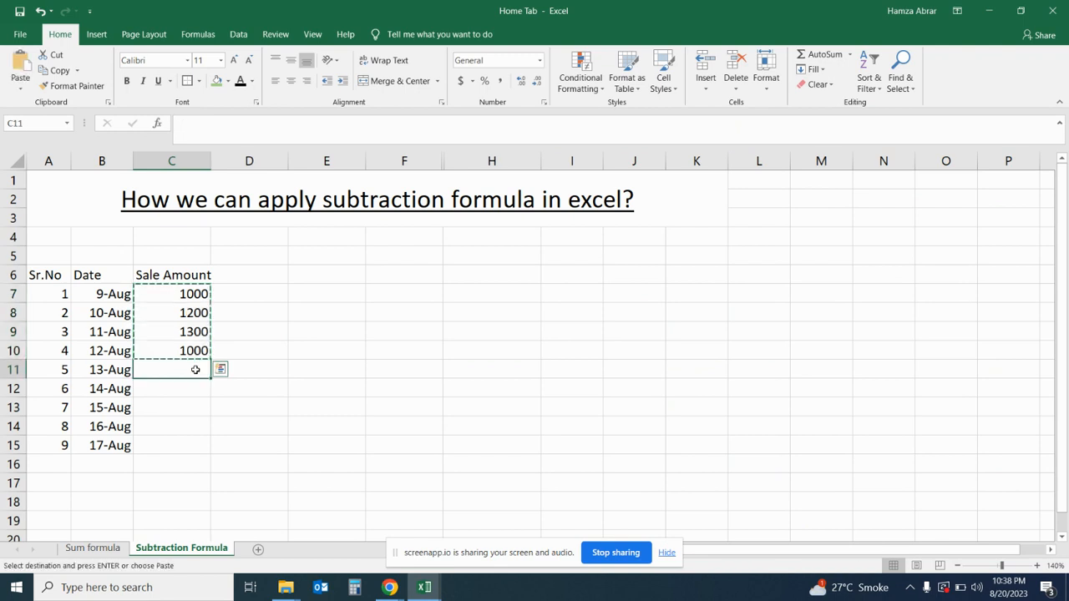
key(ctrl+v)
click(193, 445)
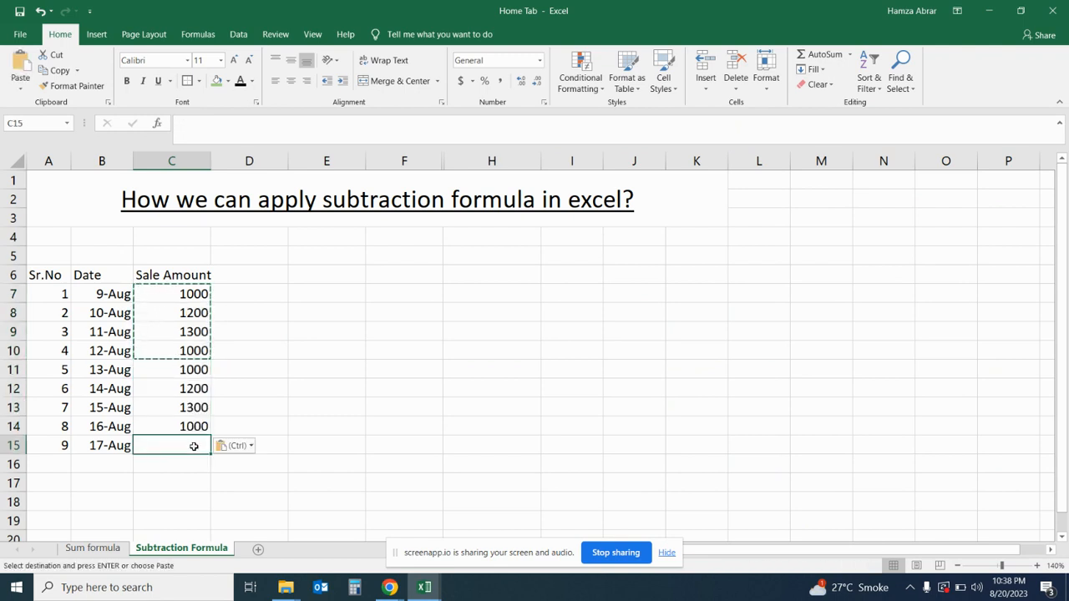
text(1000)
key(Return)
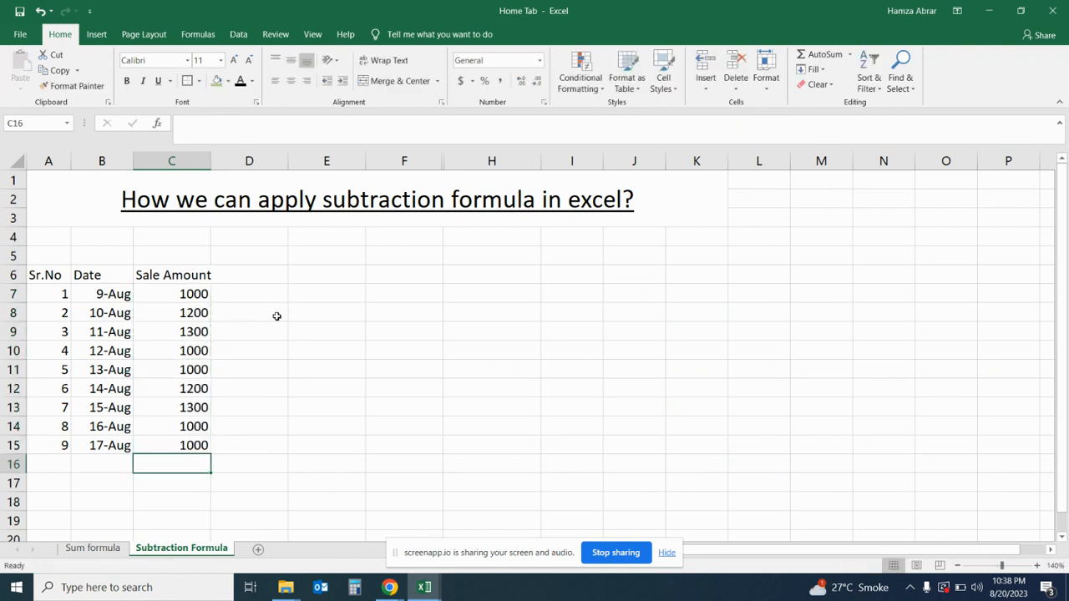
- Enter the column header "Expense" in cell D6
click(236, 278)
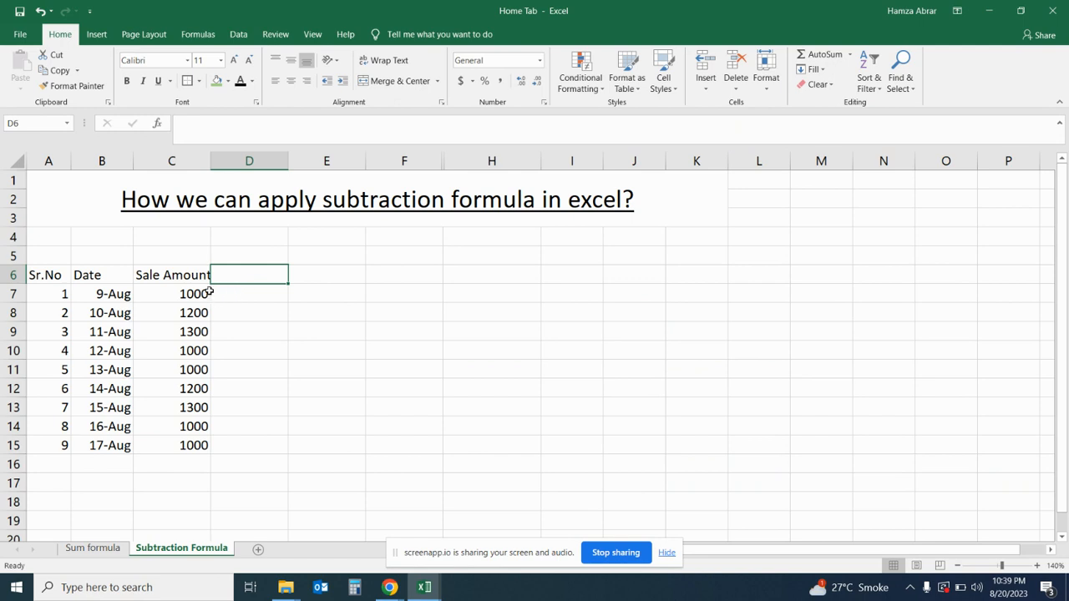
text(Ex)
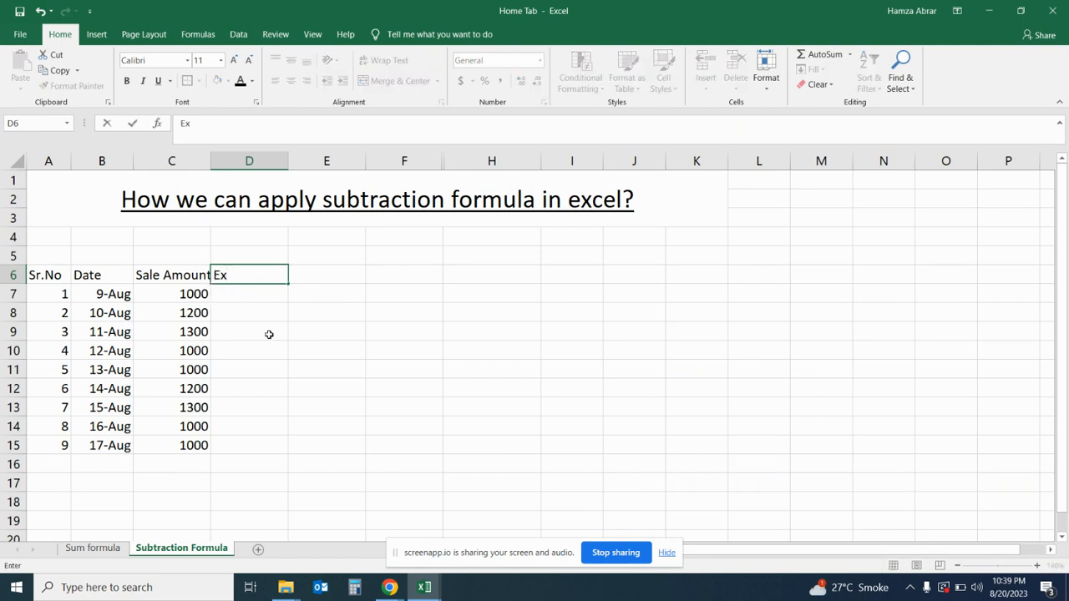
text(pense)
key(Return)
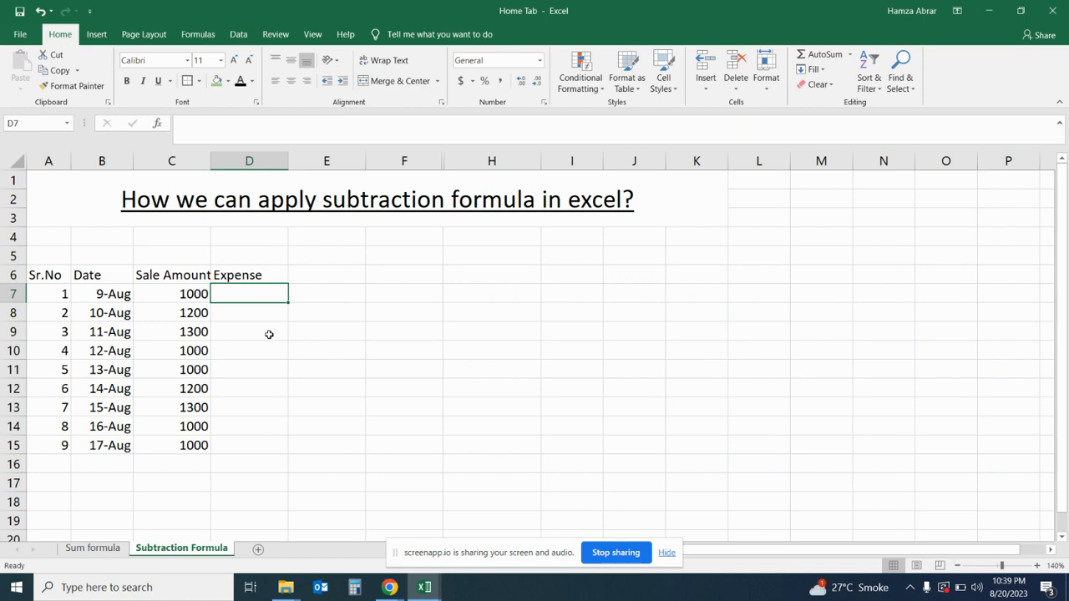
text(200)
key(BackSpace)
key(BackSpace)
key(BackSpace)
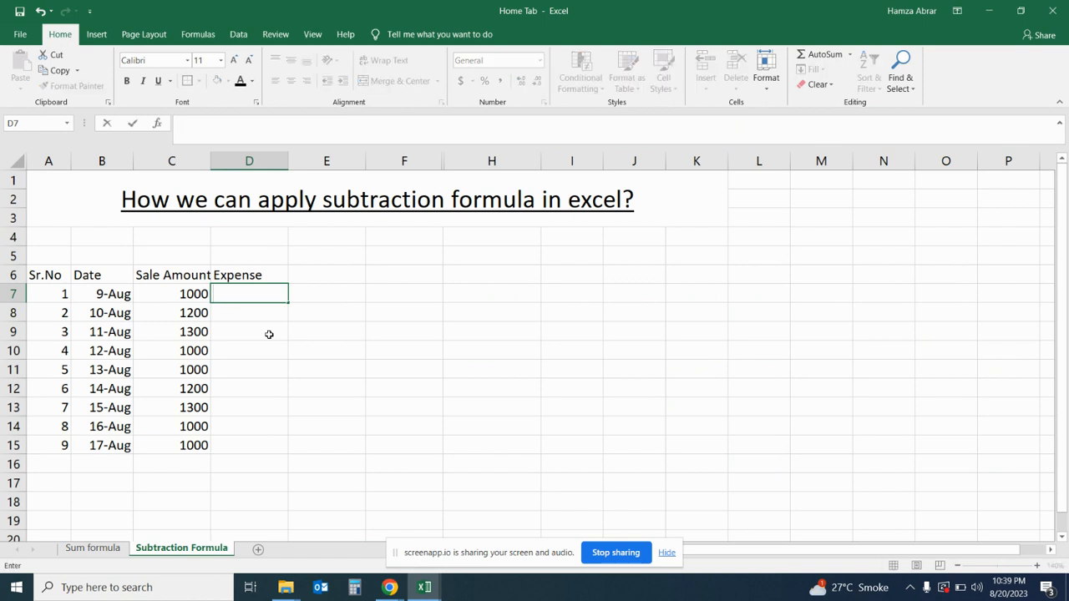
- Enter the expenses 800, 1100, 1000 and 900 in cells D7 to D10
text(800)
key(Return)
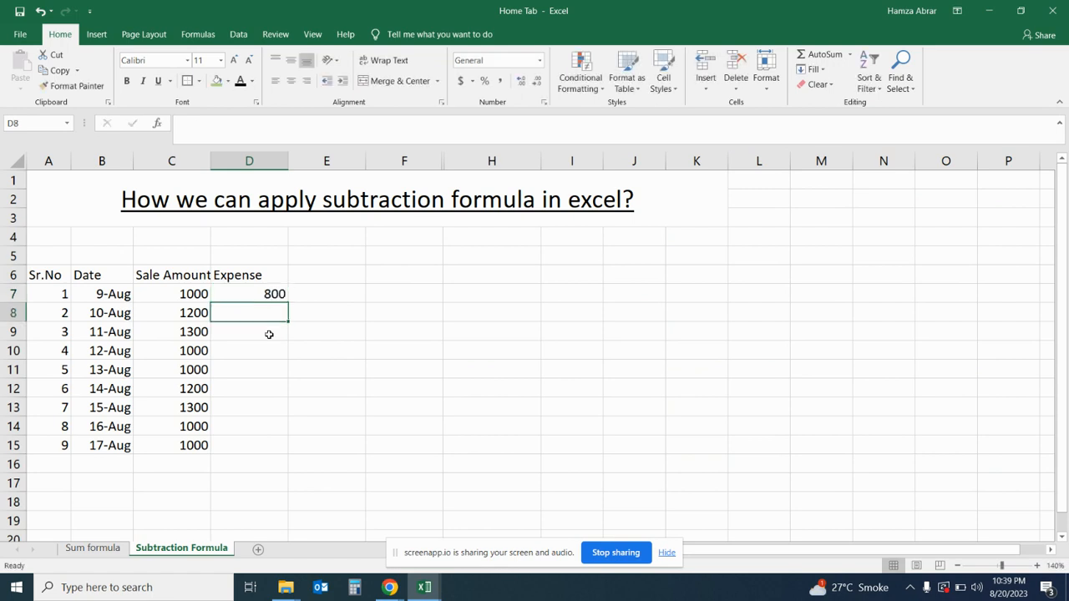
text(1100)
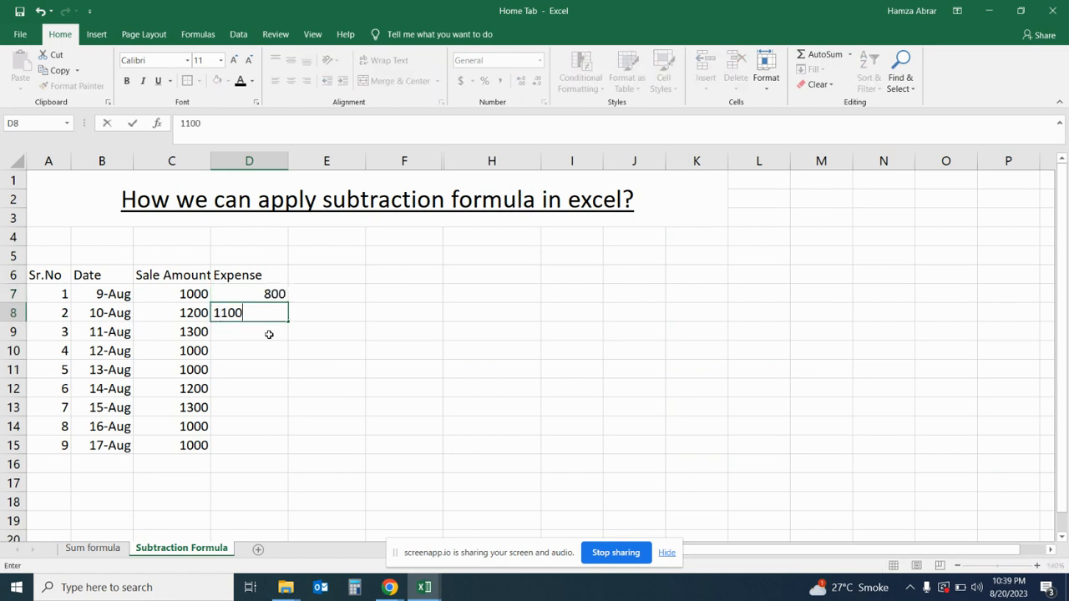
key(Return)
text(1000)
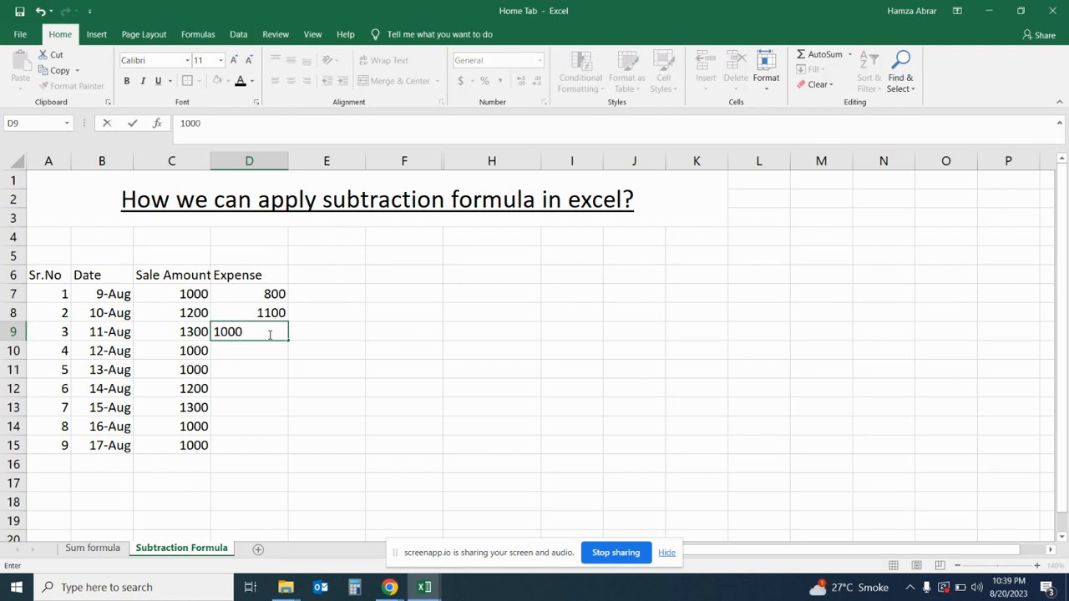
key(Return)
text(900)
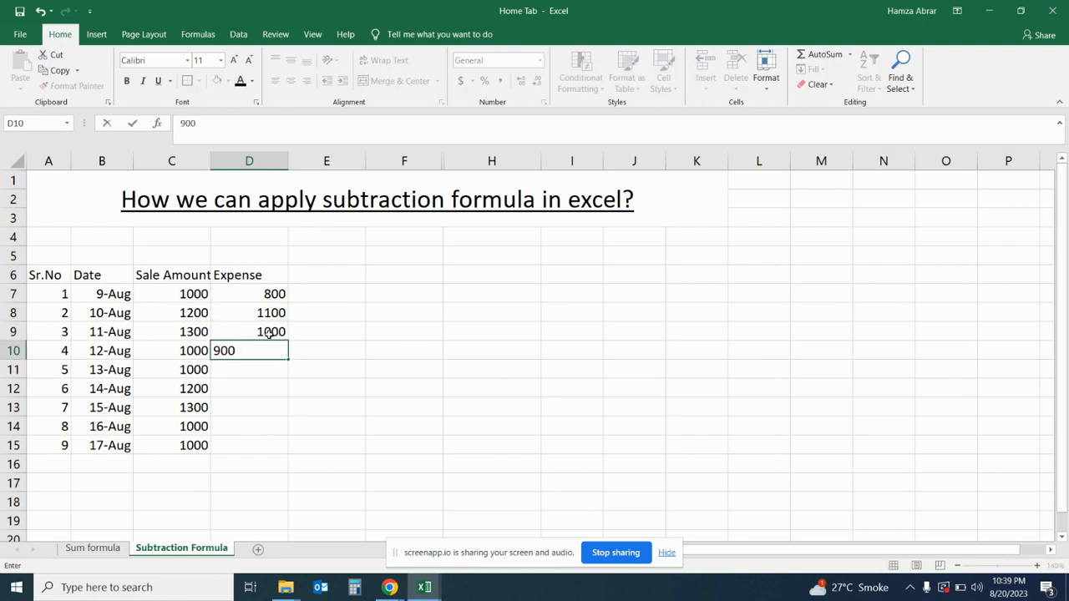
key(Return)
- Enter the expenses 900, 1100, 1200 and 900 in cells D11 to D14
text(900)
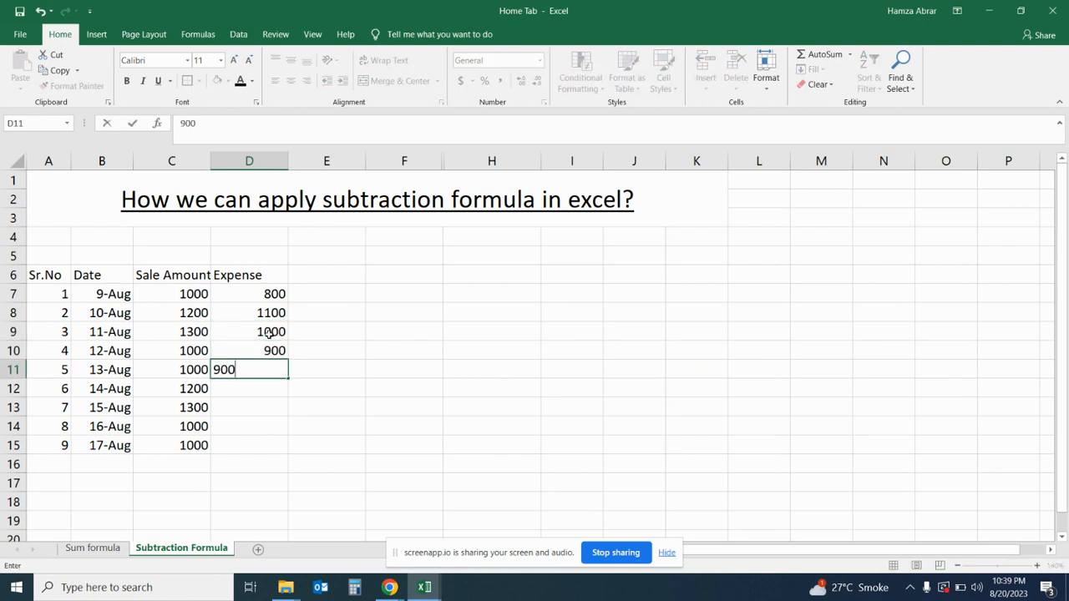
key(Return)
text(1100)
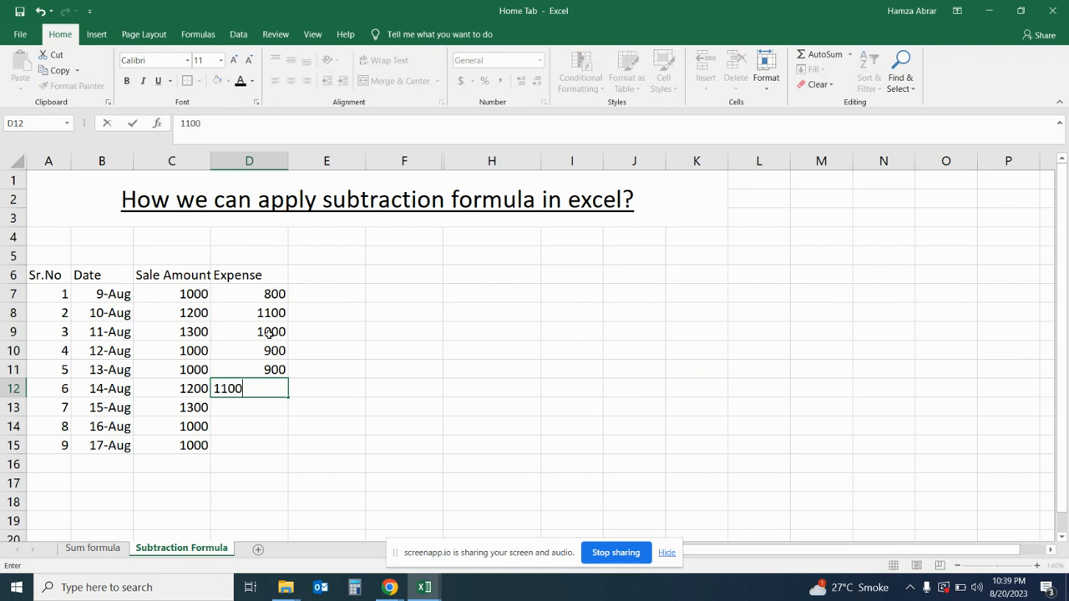
key(Return)
text(1200)
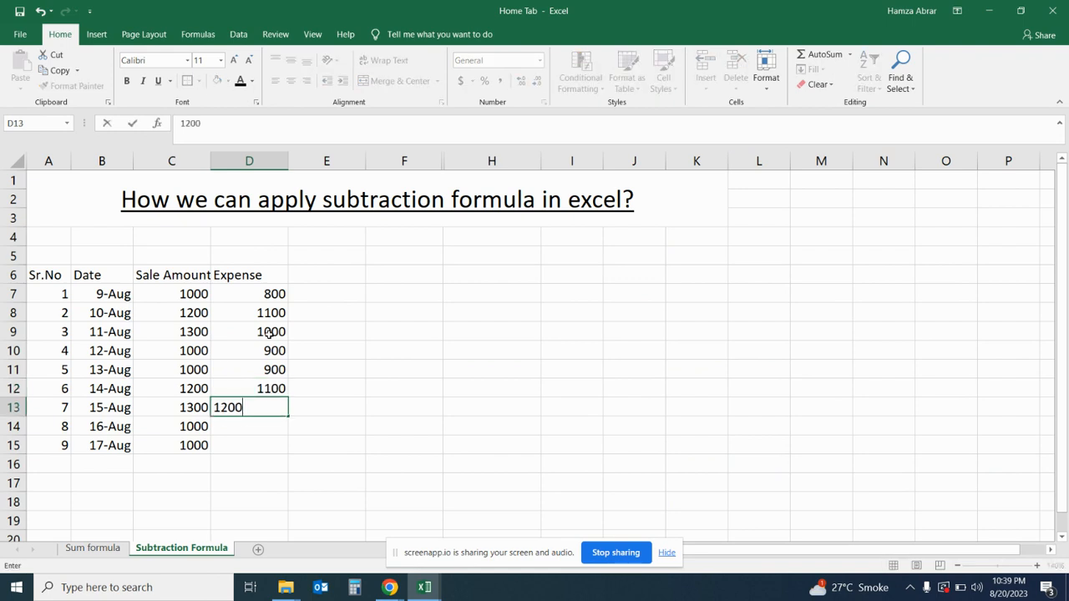
key(Return)
text(900)
key(Return)
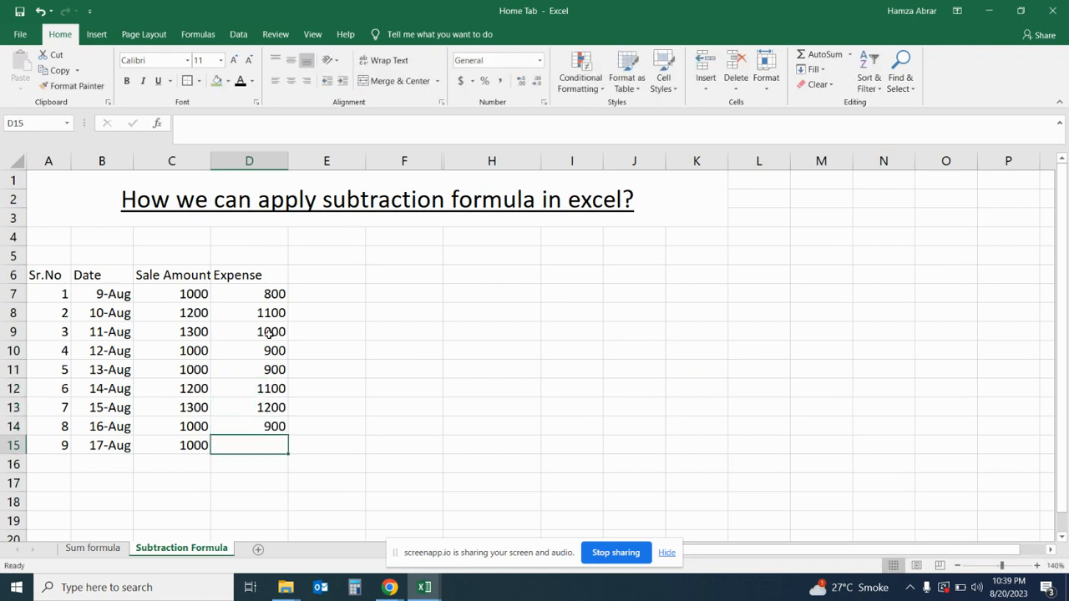
- Enter the expense 900 in cell D15 and add the column header "Profit" in cell E6
text(900)
key(Return)
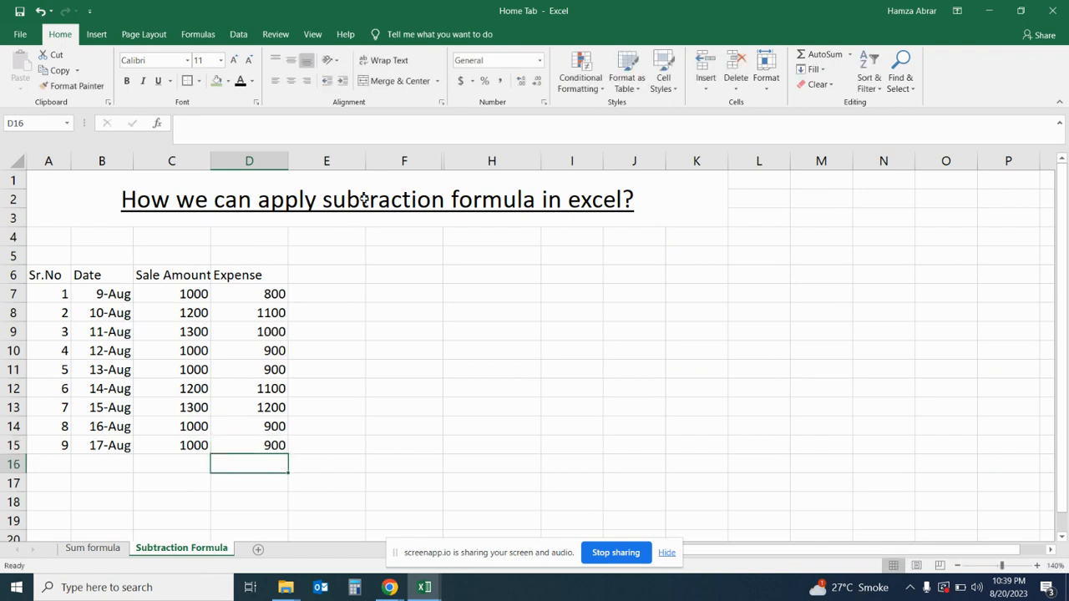
click(332, 279)
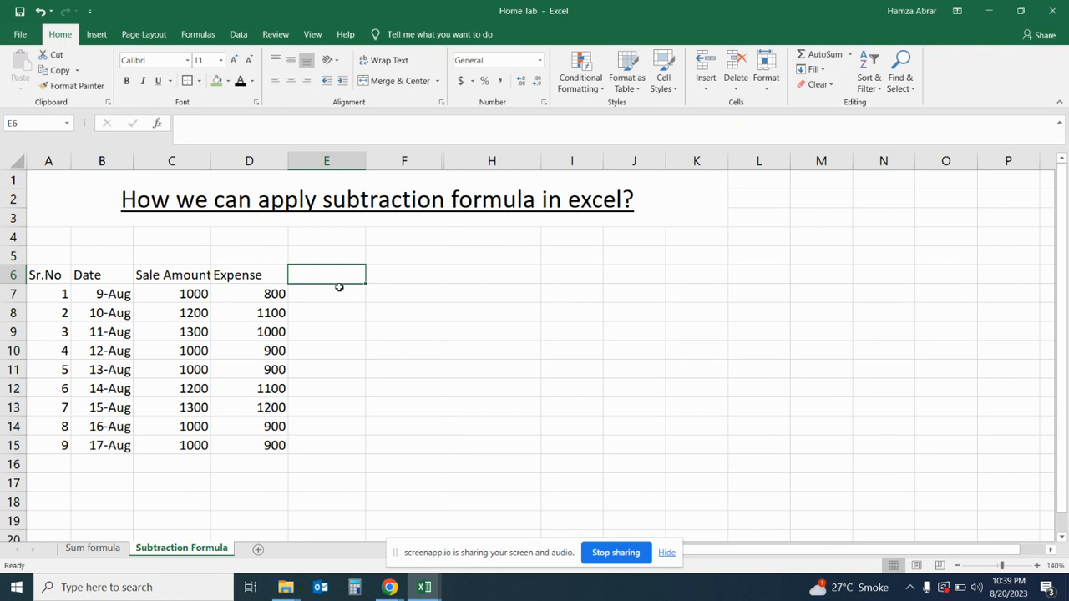
text(Profit)
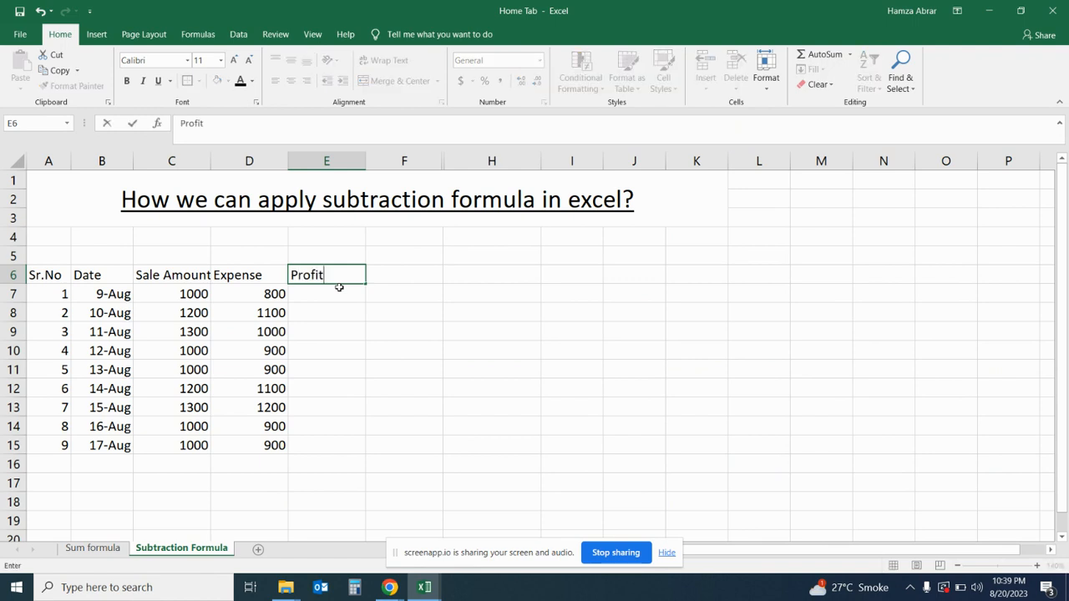
key(Return)
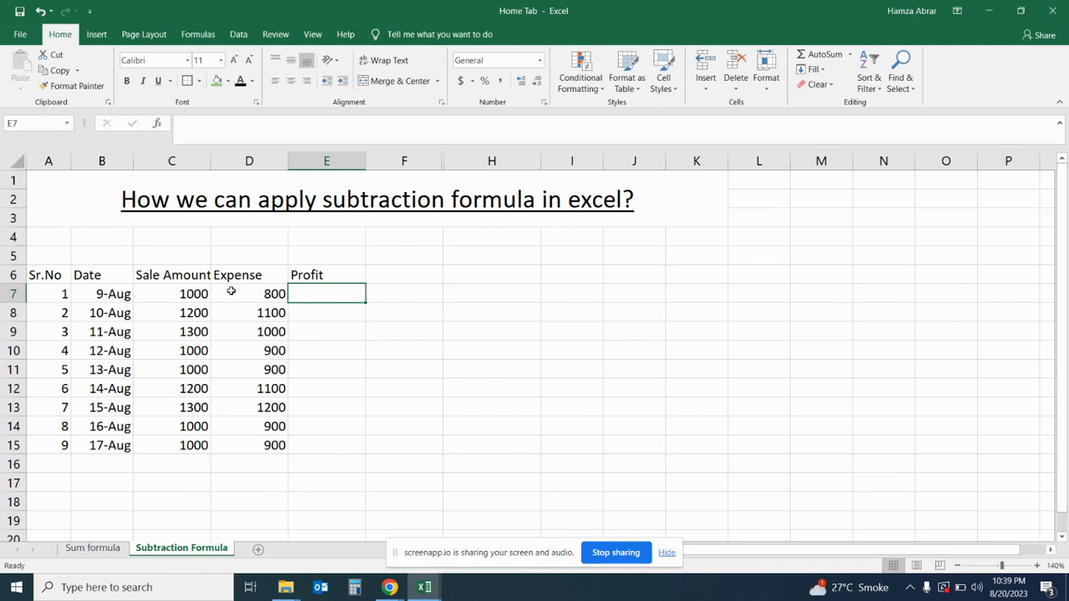
- Begin a formula in cell E7, the first cell under the Profit header
click(180, 299)
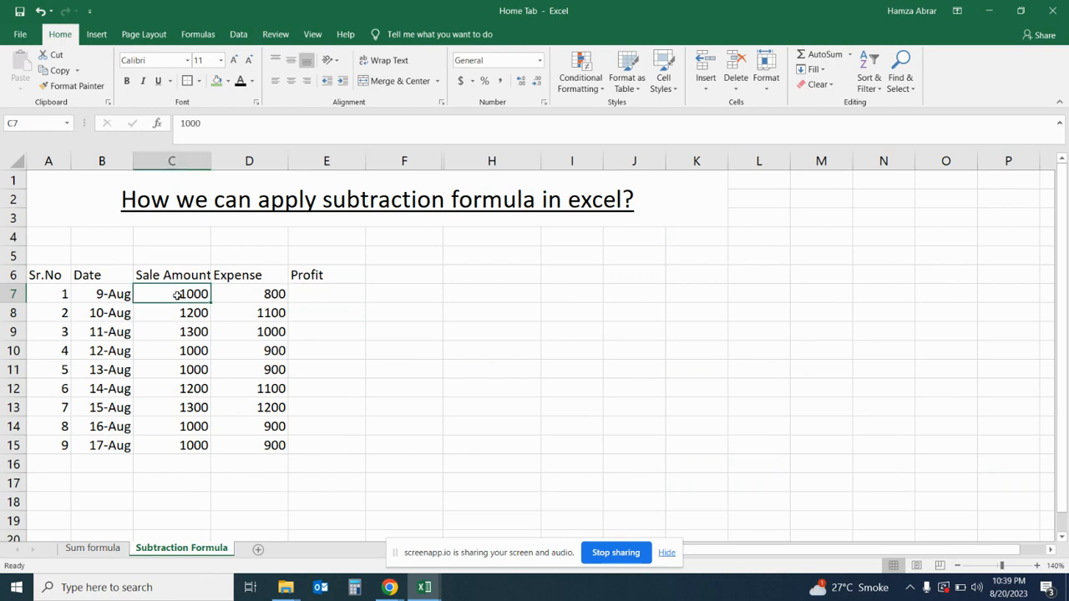
click(270, 300)
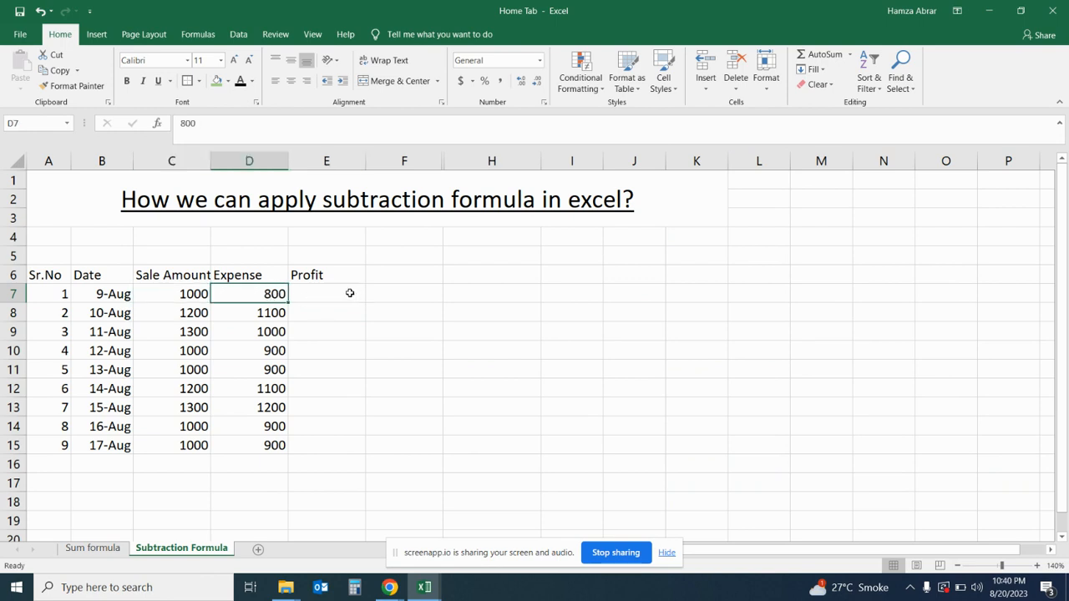
click(348, 292)
text(=)
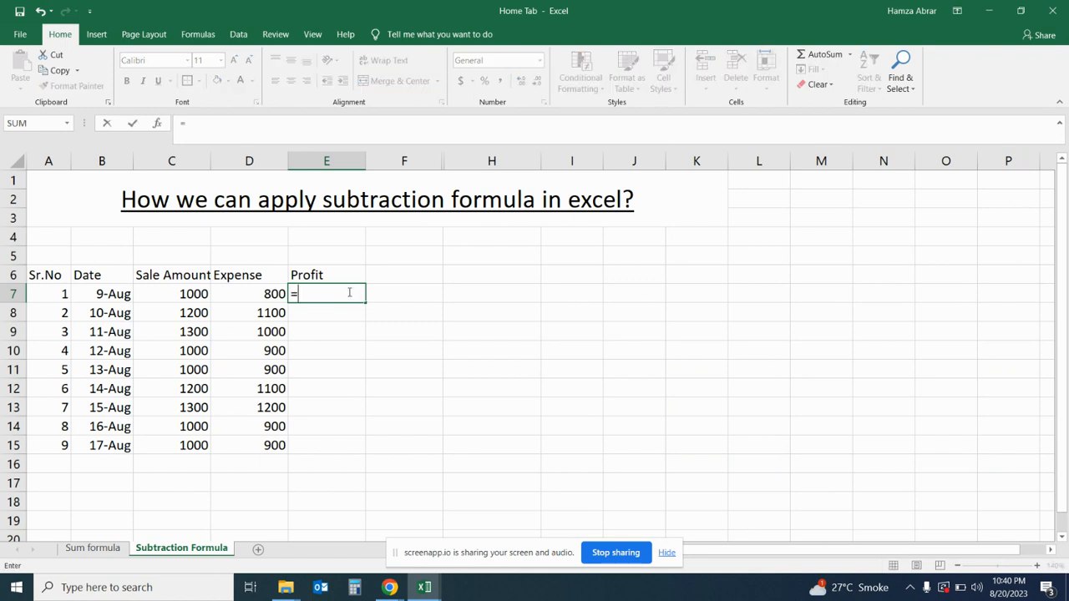
text(sum)
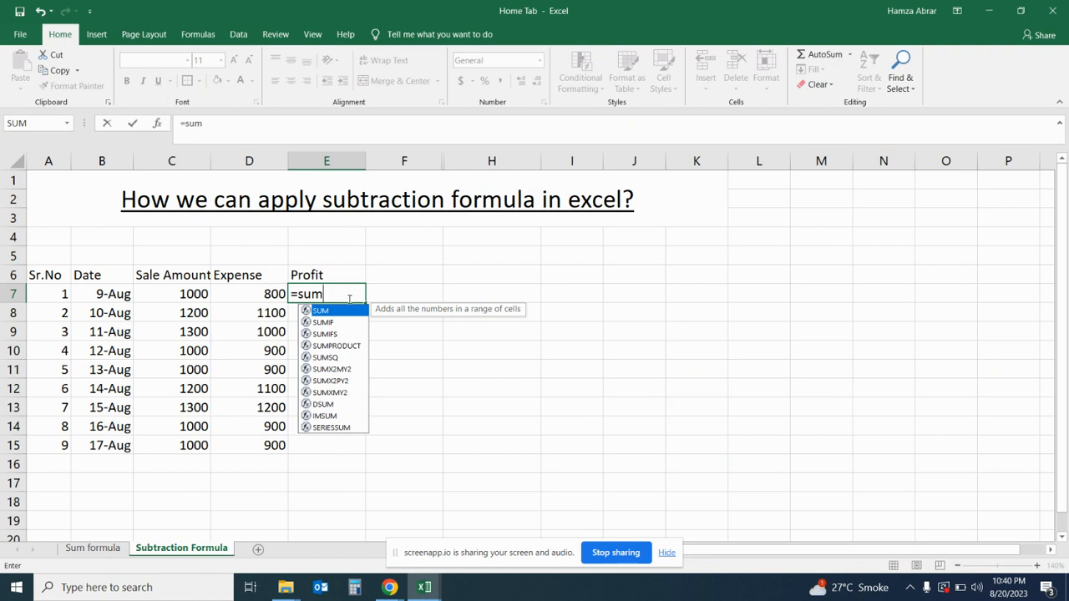
double_click(353, 313)
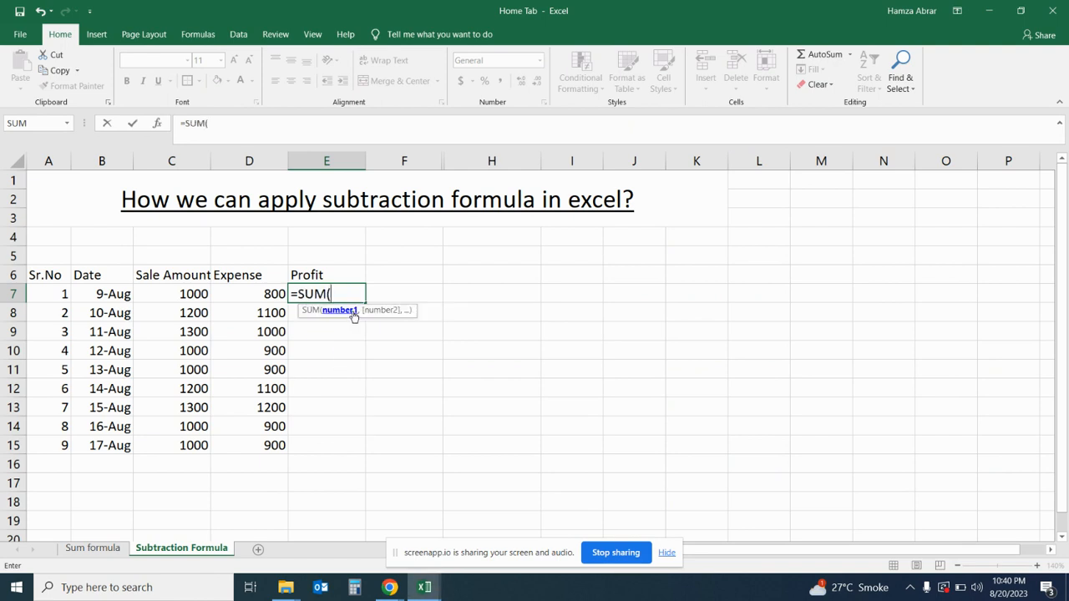
click(208, 293)
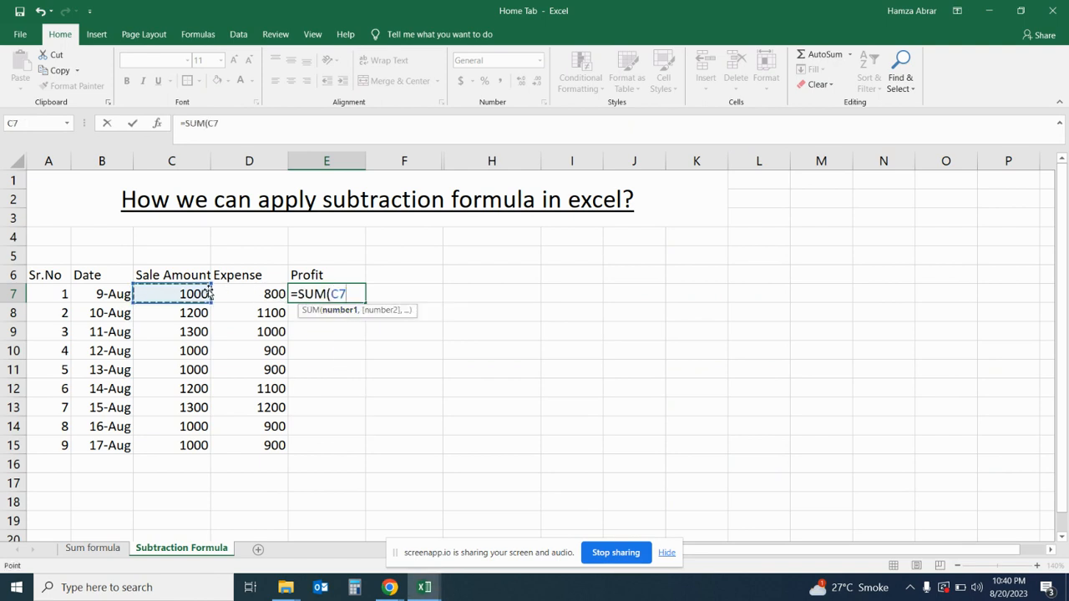
key(BackSpace)
key(BackSpace)
key(BackSpace)
key(BackSpace)
key(BackSpace)
key(BackSpace)
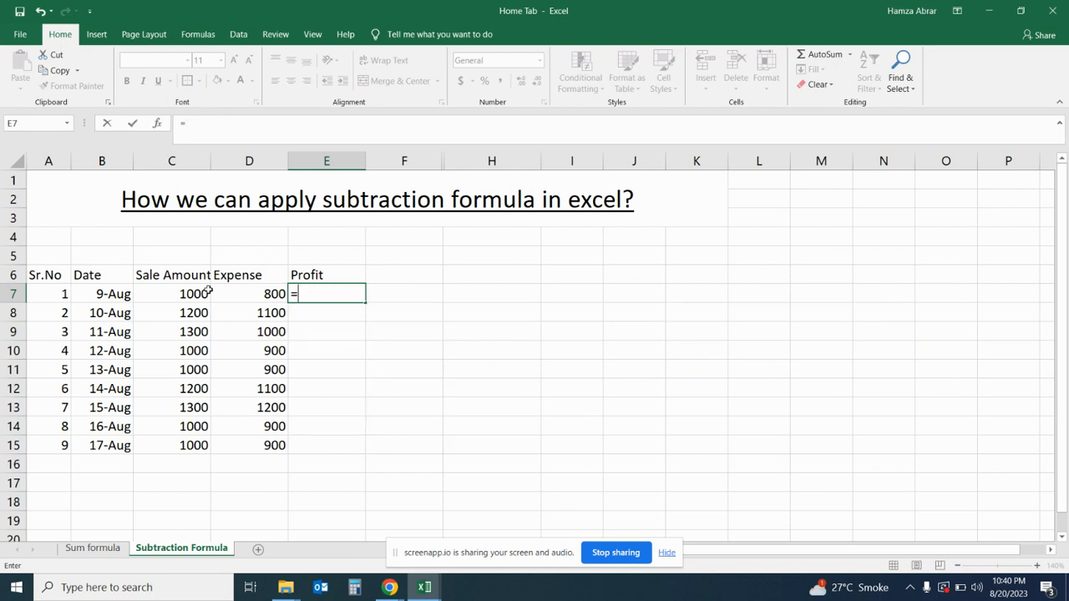
- Complete the Profit formula in E7 as =C7-D7 to subtract the expense from the sale amount
click(203, 291)
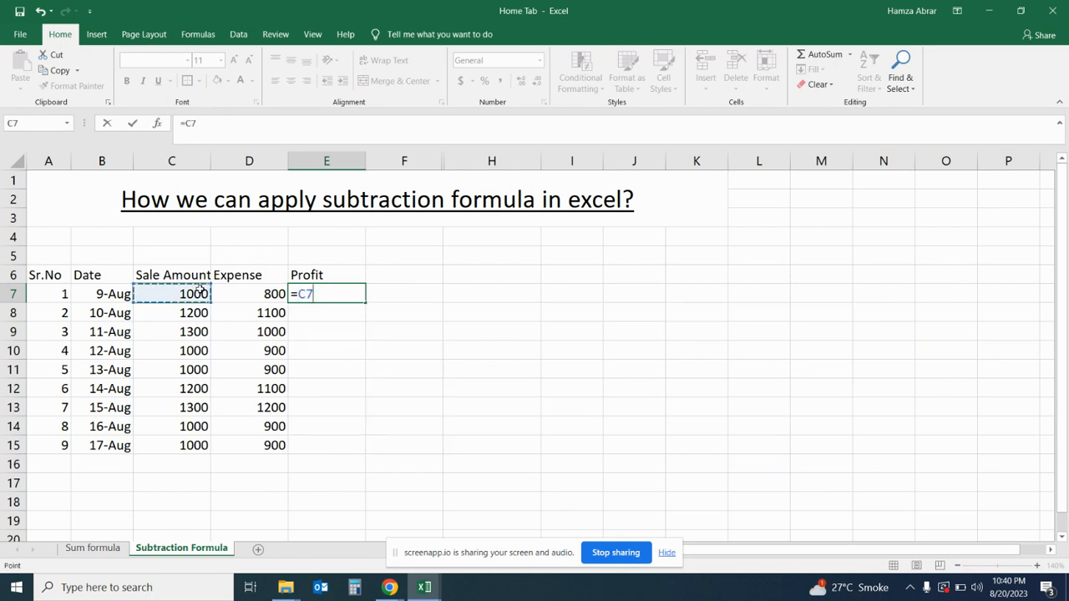
text(-)
click(252, 290)
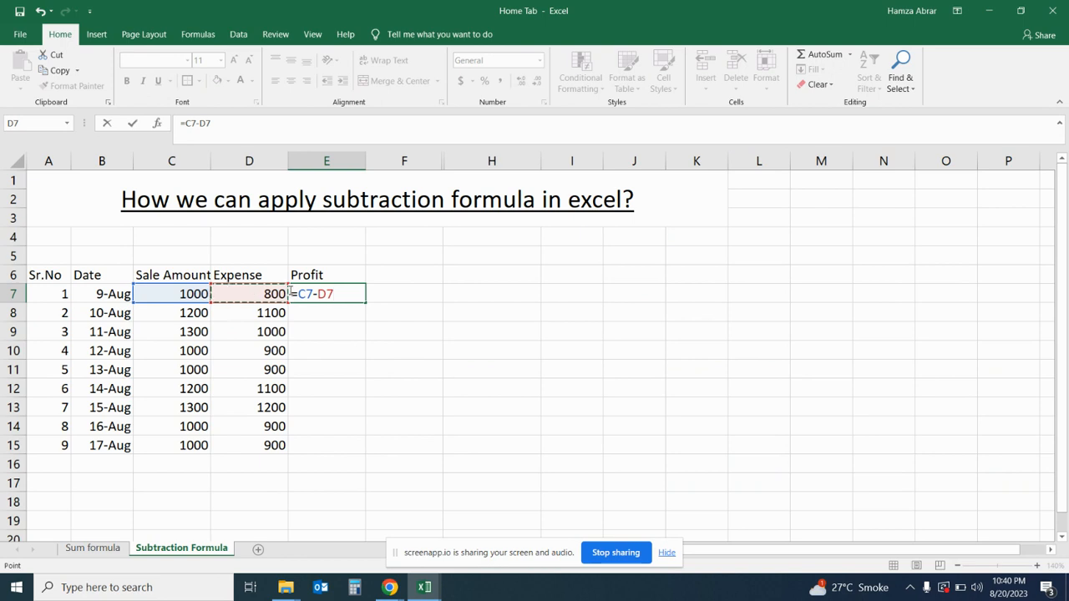
key(ctrl+Return)
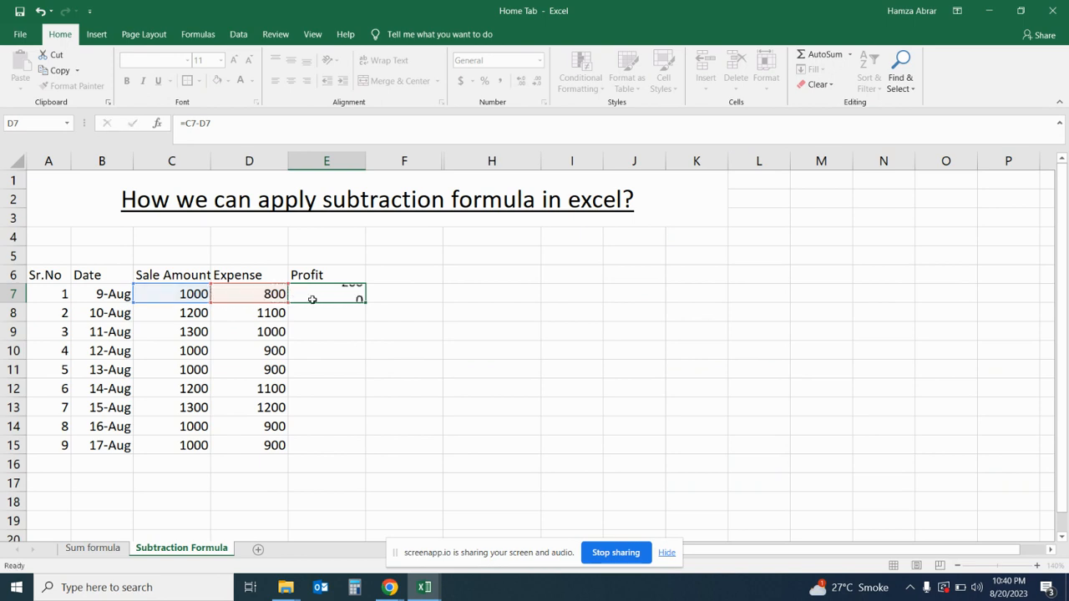
- Fill the subtraction formula from E7 down through cell E15
click(357, 294)
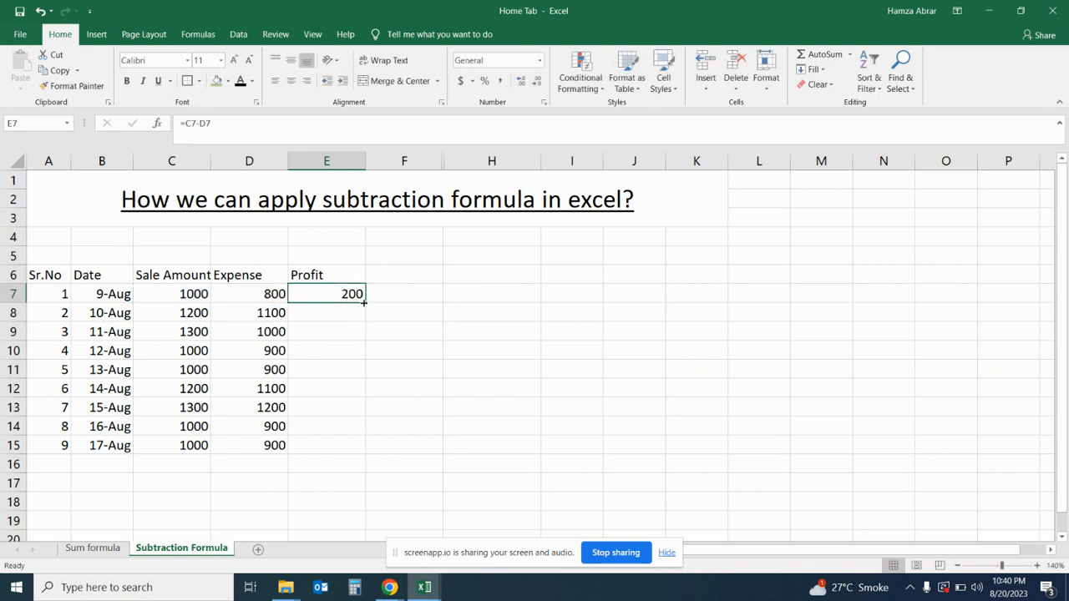
drag(364, 304, 370, 453)
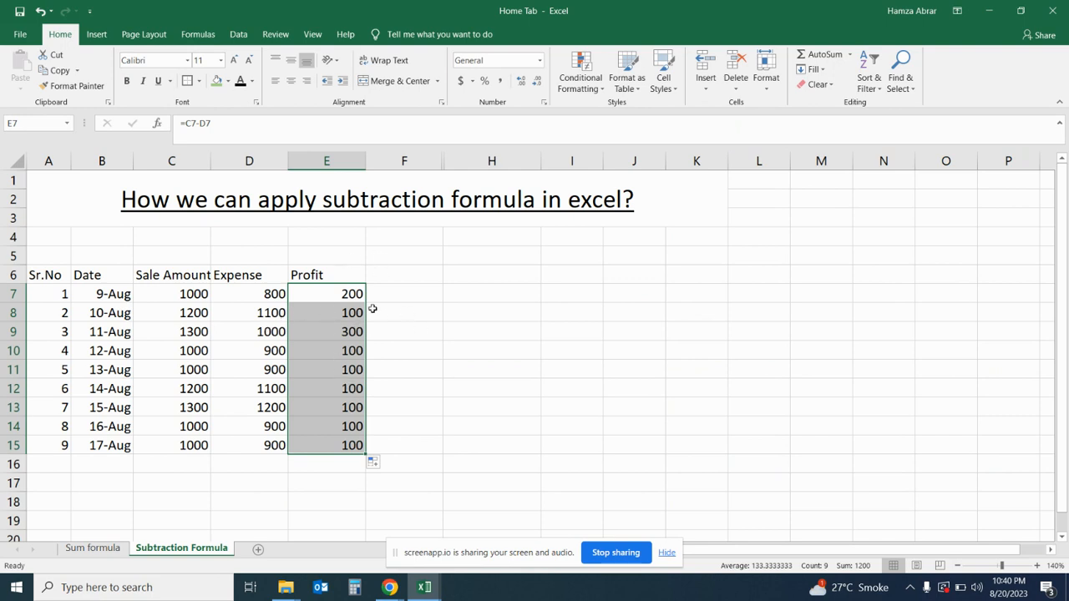
click(406, 372)
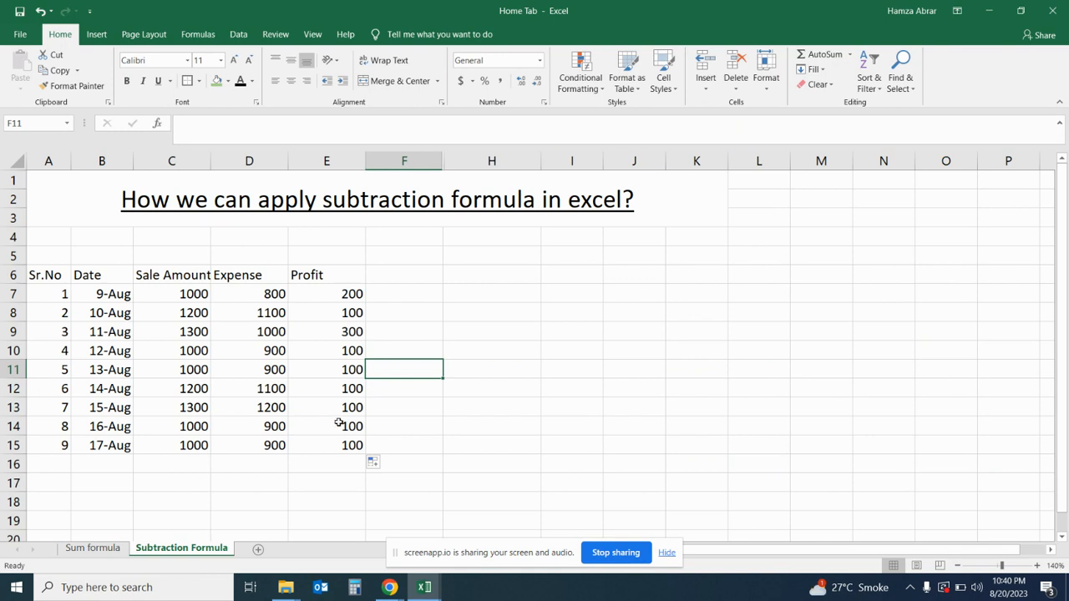
- Merge and center cells A16:B16 below the table and enter the label "Total" there
scroll(329, 451, down, 1)
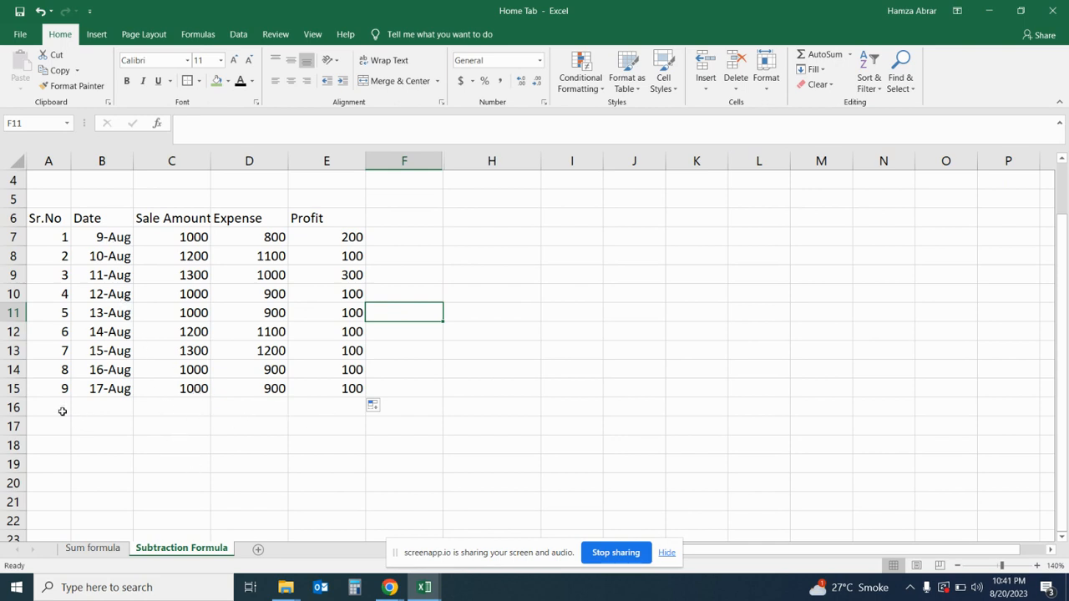
drag(64, 408, 84, 405)
click(394, 80)
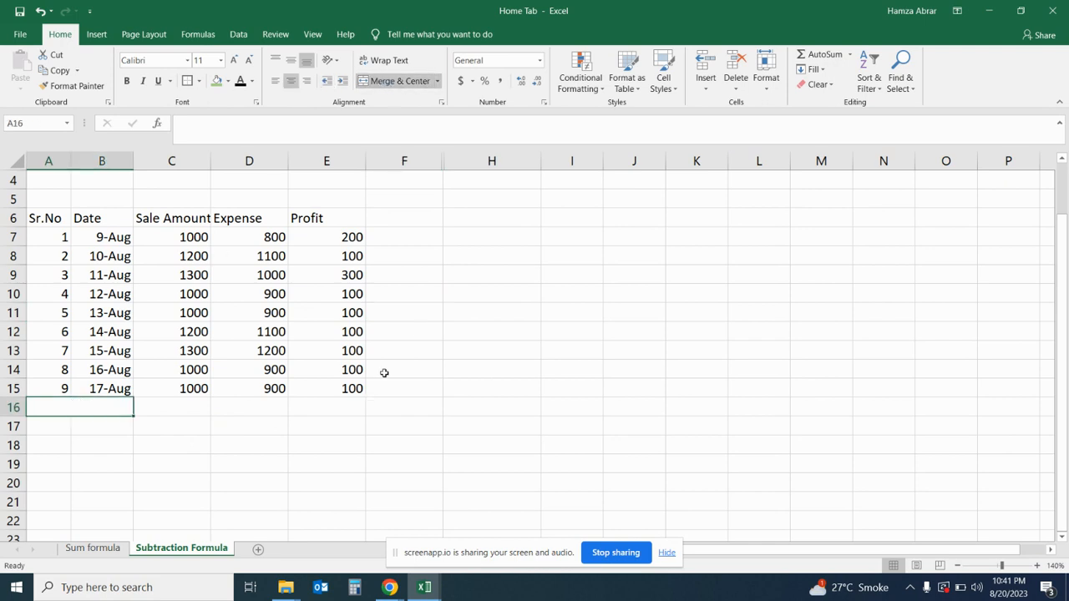
text(Total)
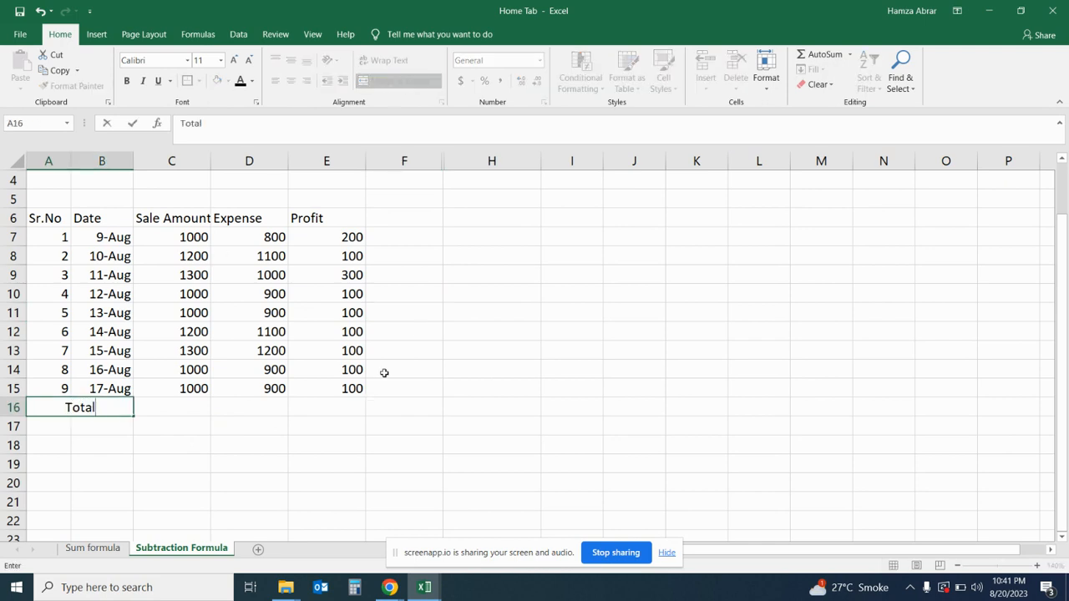
key(Return)
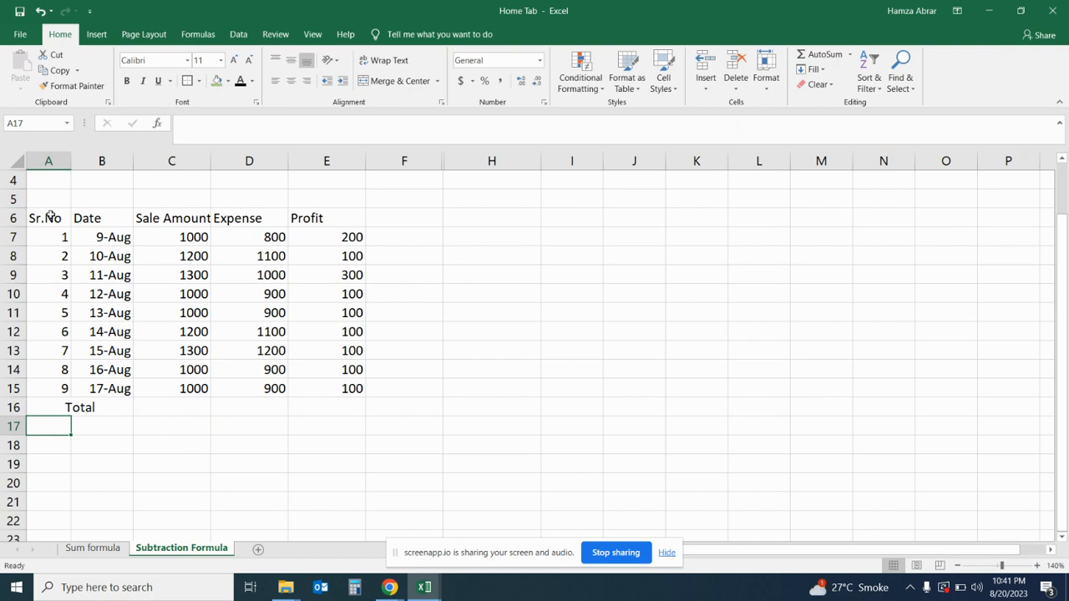
- Apply all borders to the table range A6:E16 and center its contents horizontally and vertically
drag(48, 216, 353, 410)
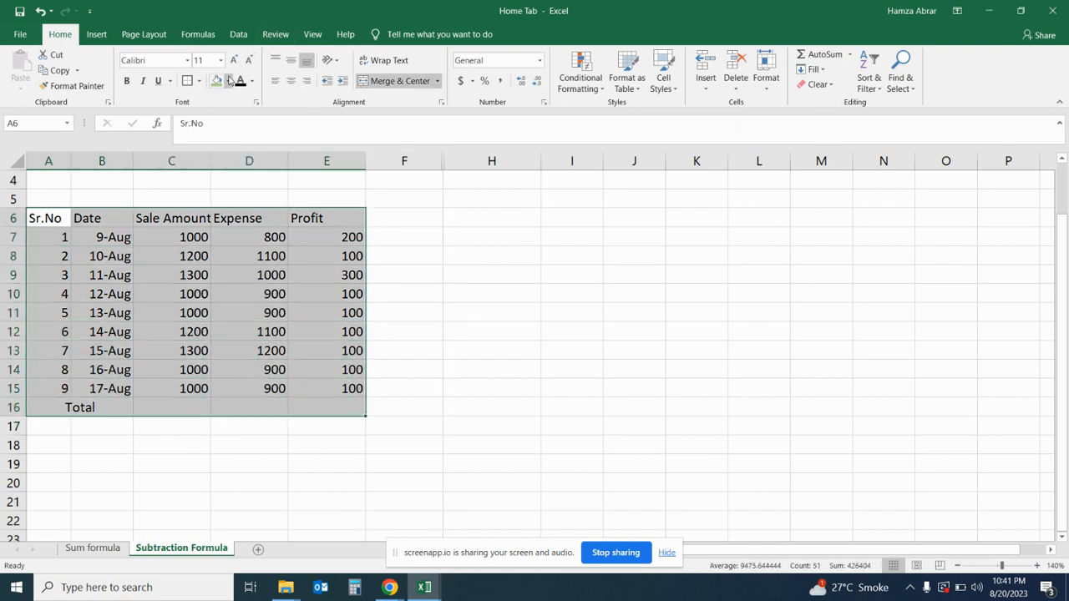
click(200, 81)
click(222, 200)
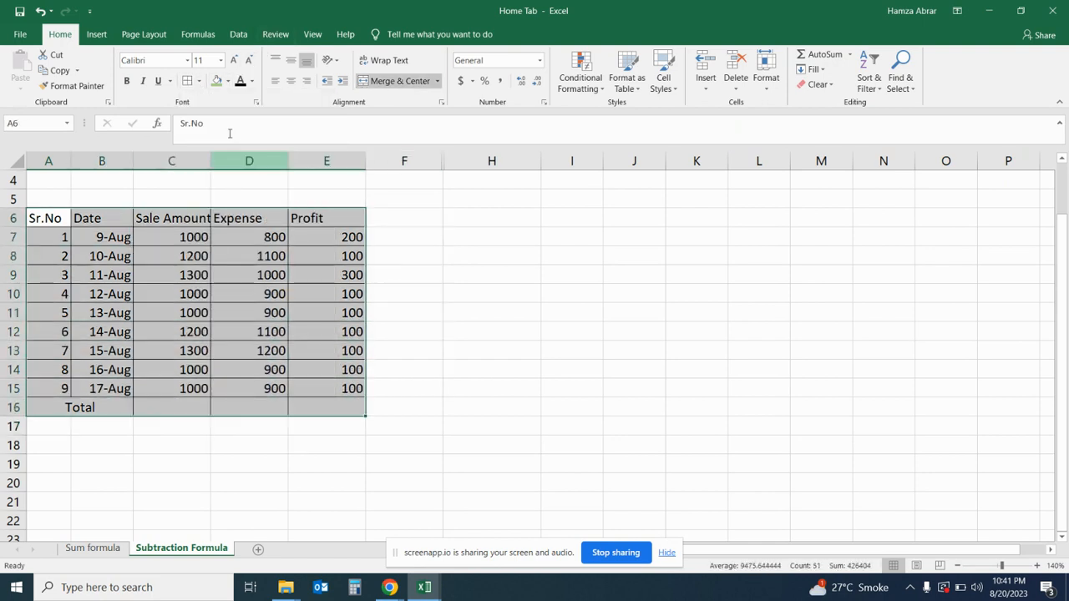
click(290, 81)
click(292, 61)
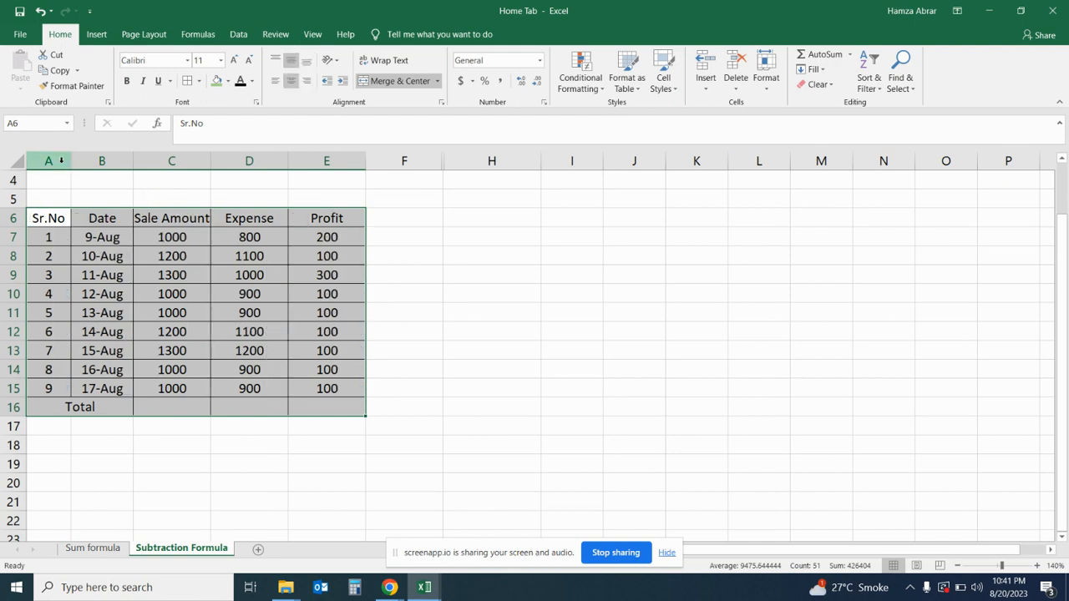
- Give columns A to E one equal width, and widen column C to fit the "Sale Amount" header
drag(51, 161, 318, 167)
double_click(287, 162)
click(338, 257)
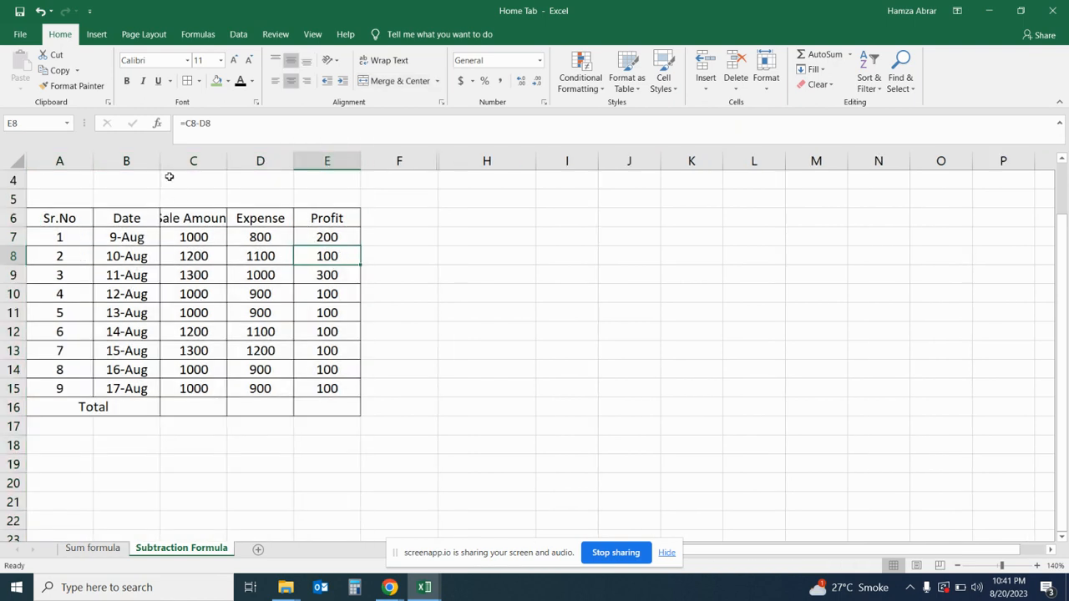
double_click(229, 164)
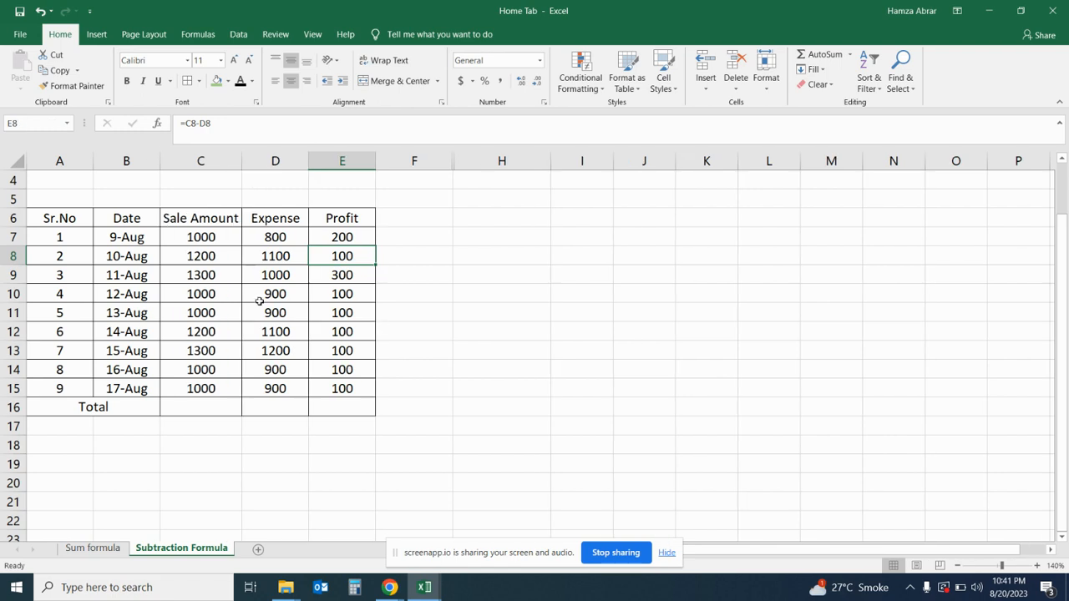
click(261, 299)
- Total the sale amounts in cell C16 with the formula =SUM(C7:C15)
click(213, 401)
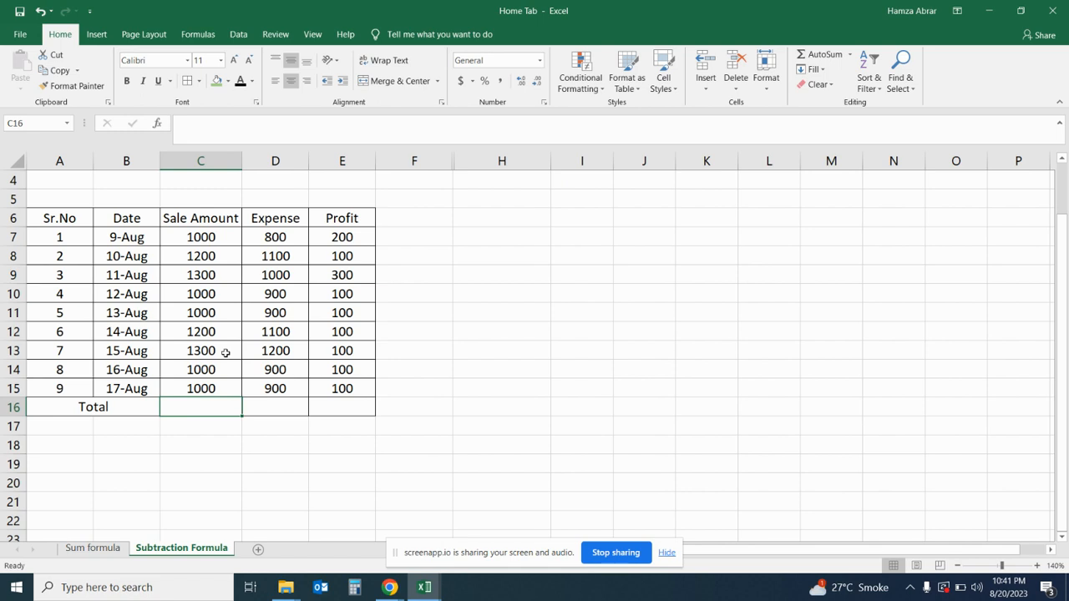
text(=)
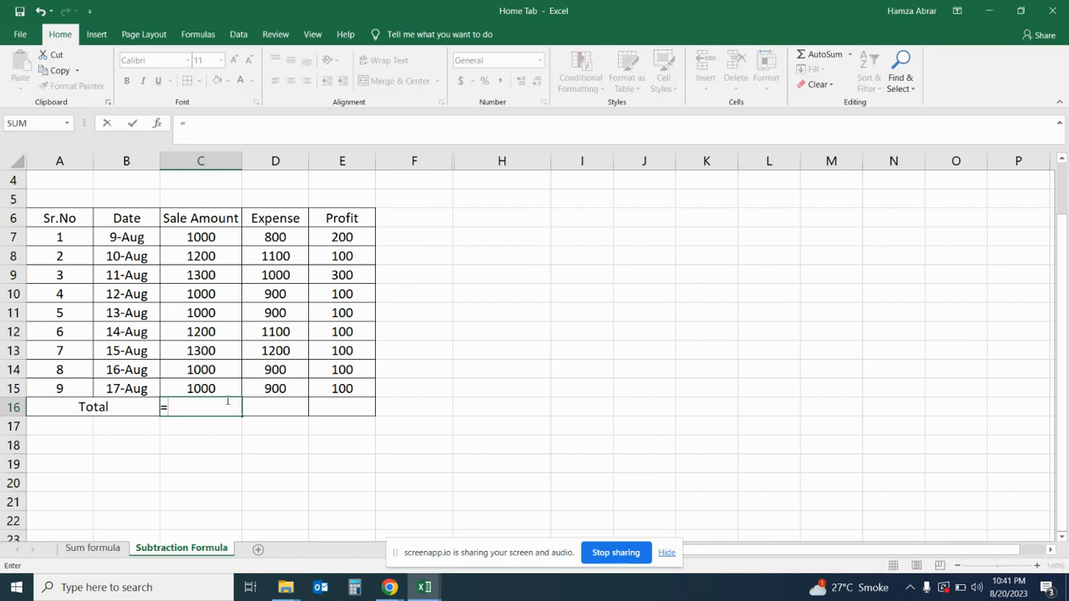
text(sum)
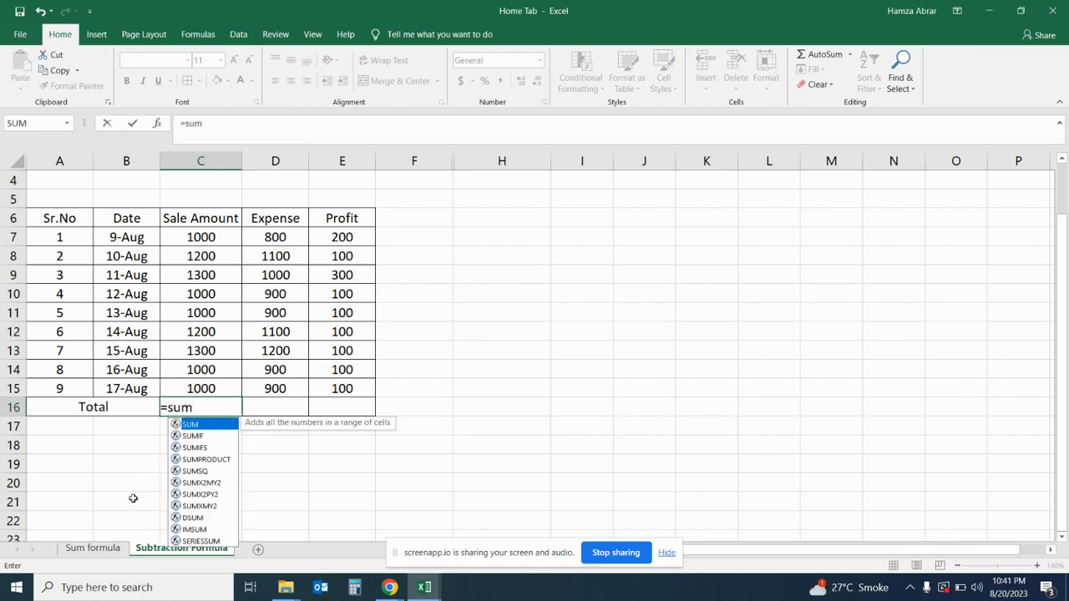
double_click(200, 425)
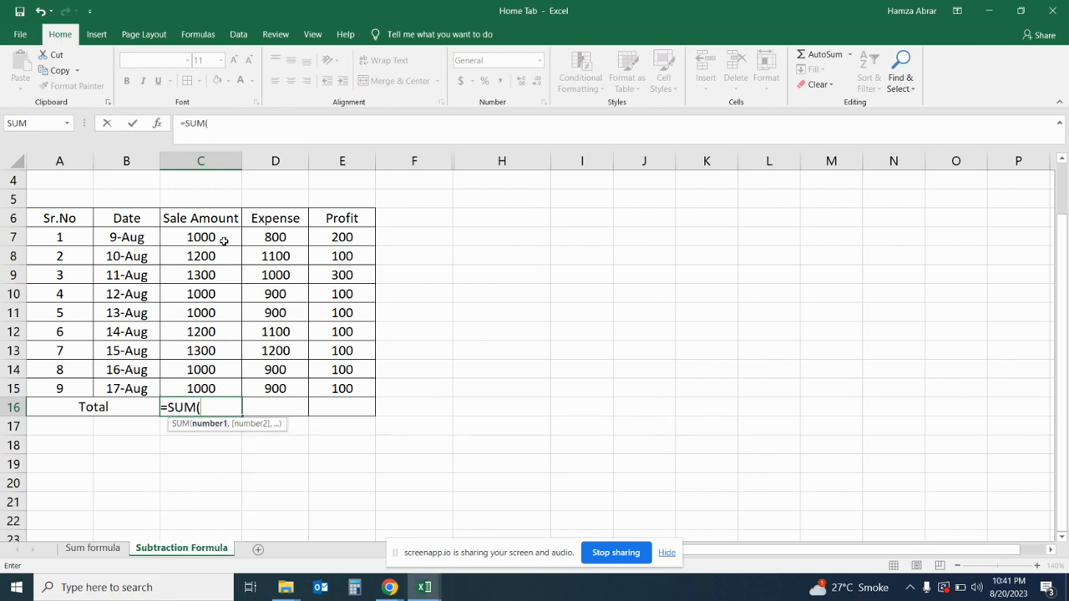
drag(222, 240, 230, 386)
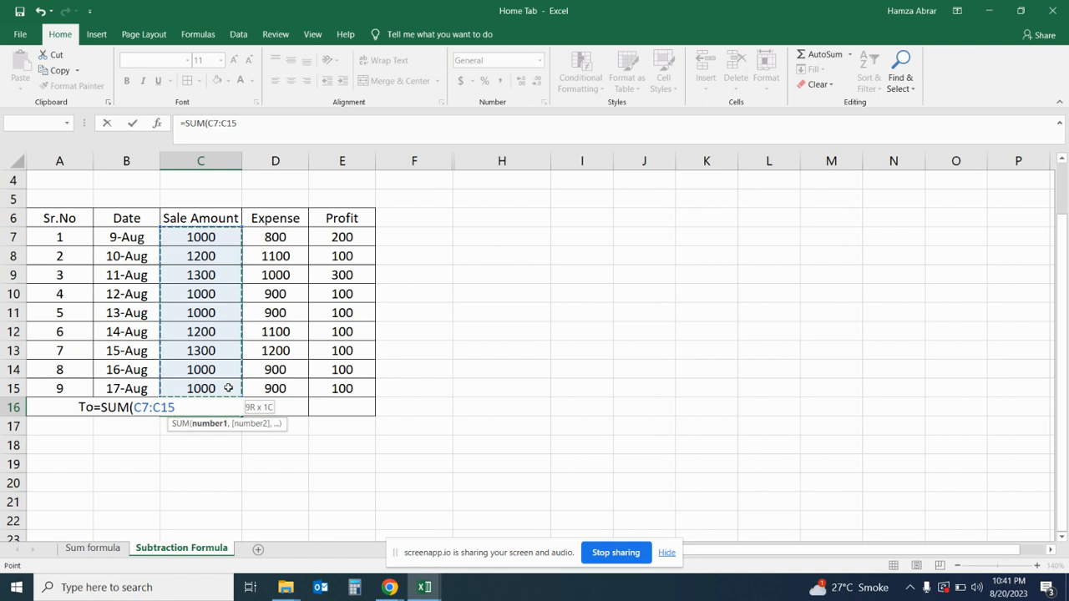
key(Return)
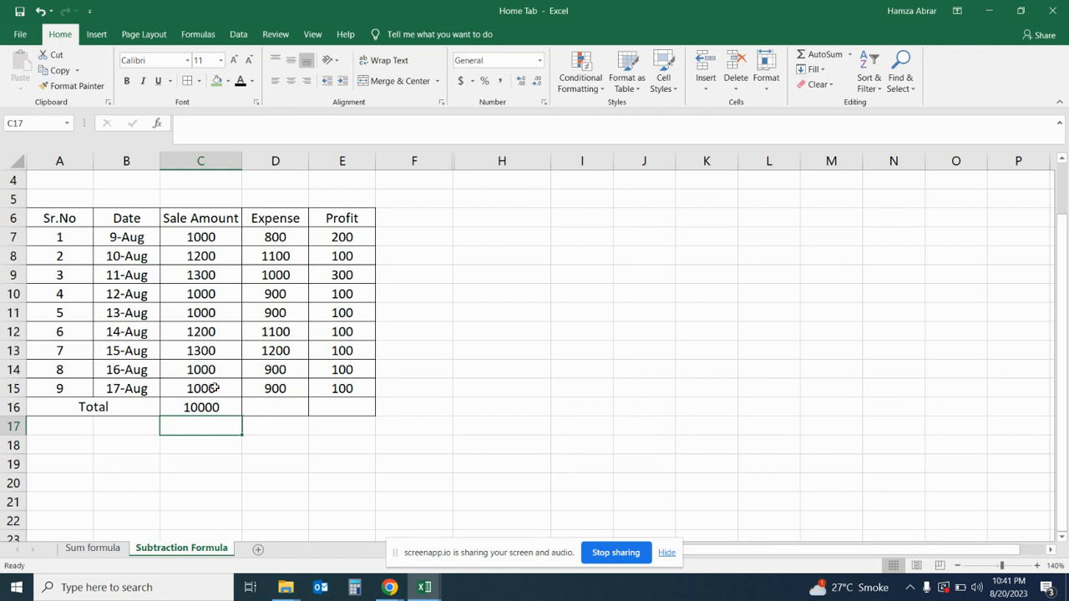
- Copy the total formula from C16 across to D16 and E16 for the Expense and Profit columns
click(228, 407)
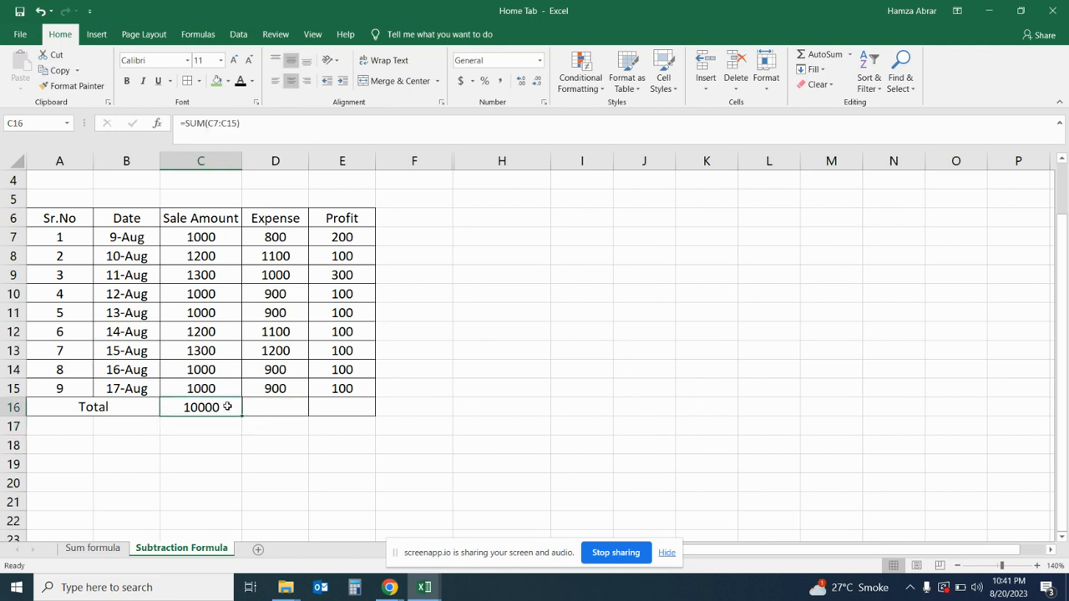
drag(241, 417, 360, 410)
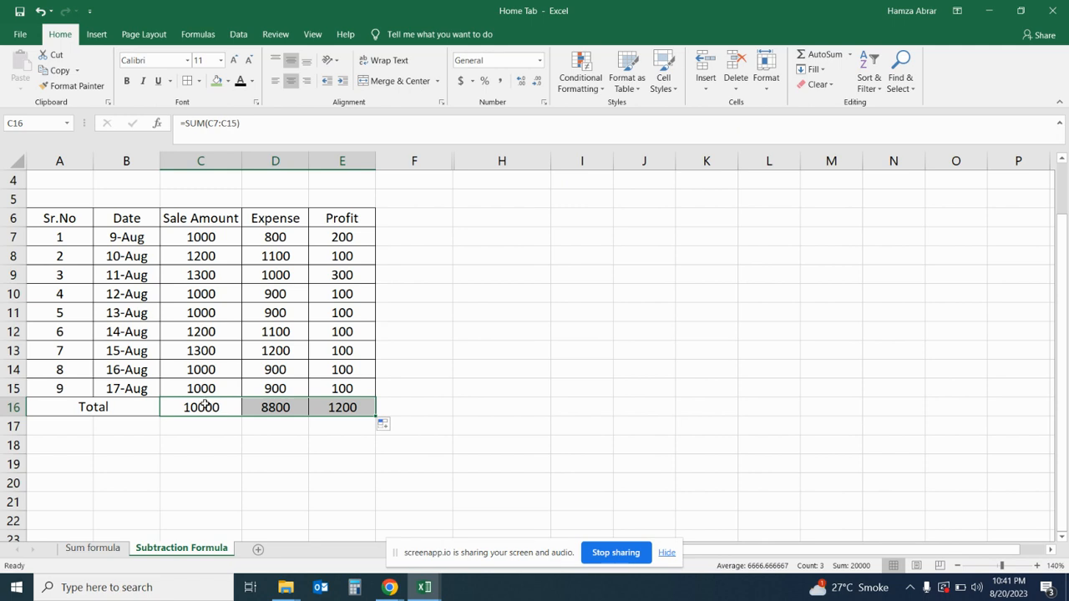
click(229, 406)
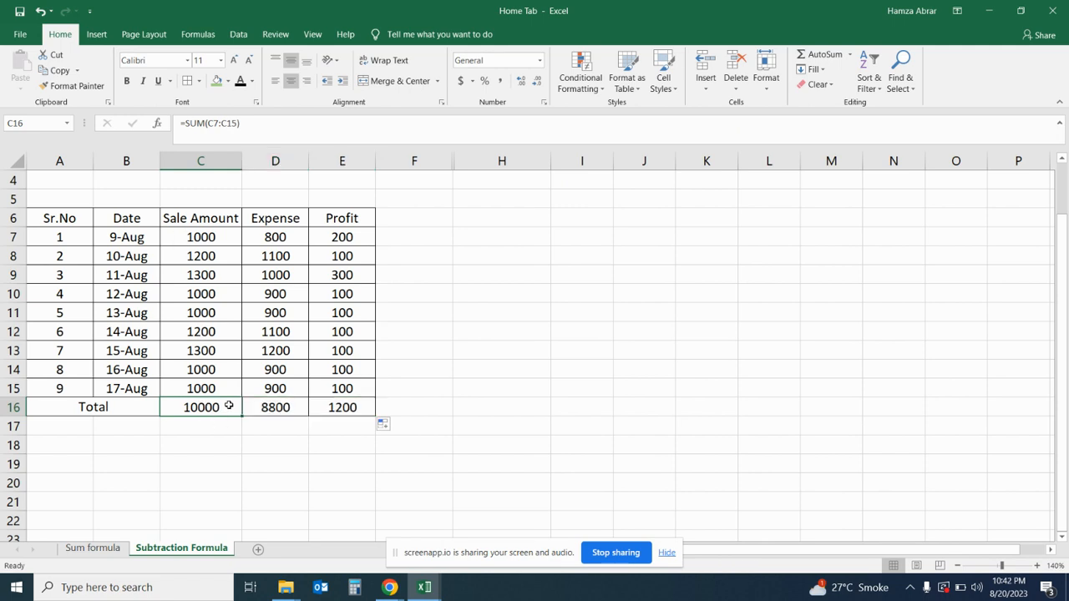
- Make the Total row A16:E16 and the header row A6:E6 bold
click(294, 408)
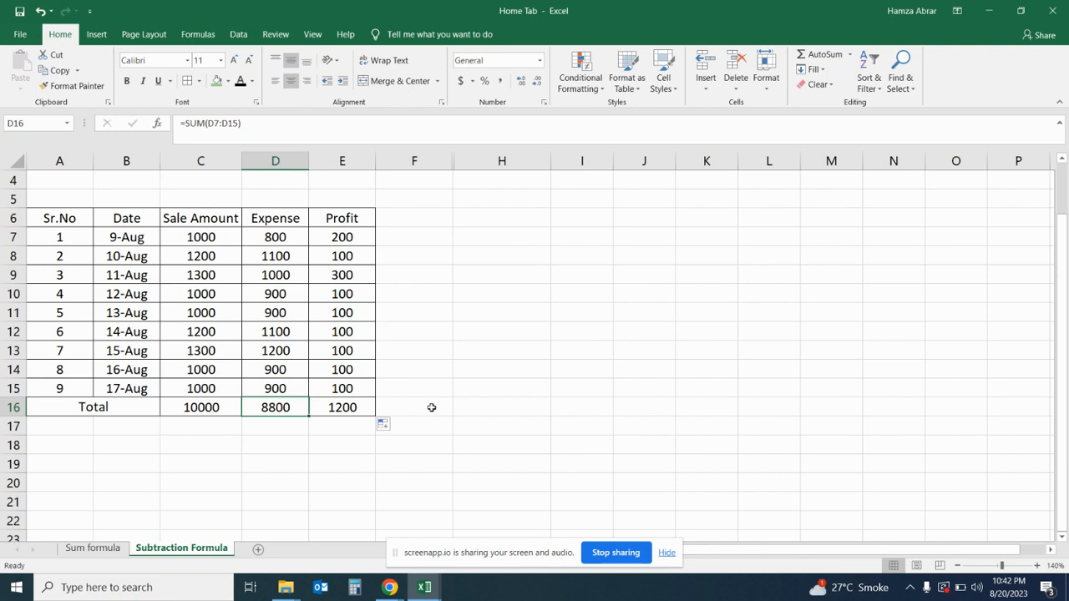
click(363, 407)
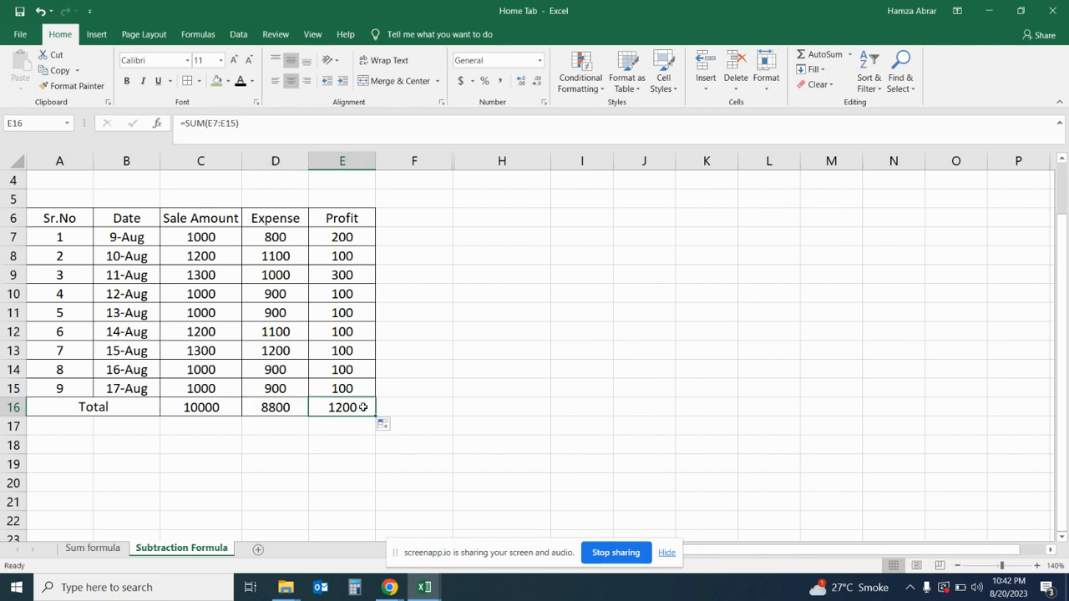
drag(151, 407, 346, 407)
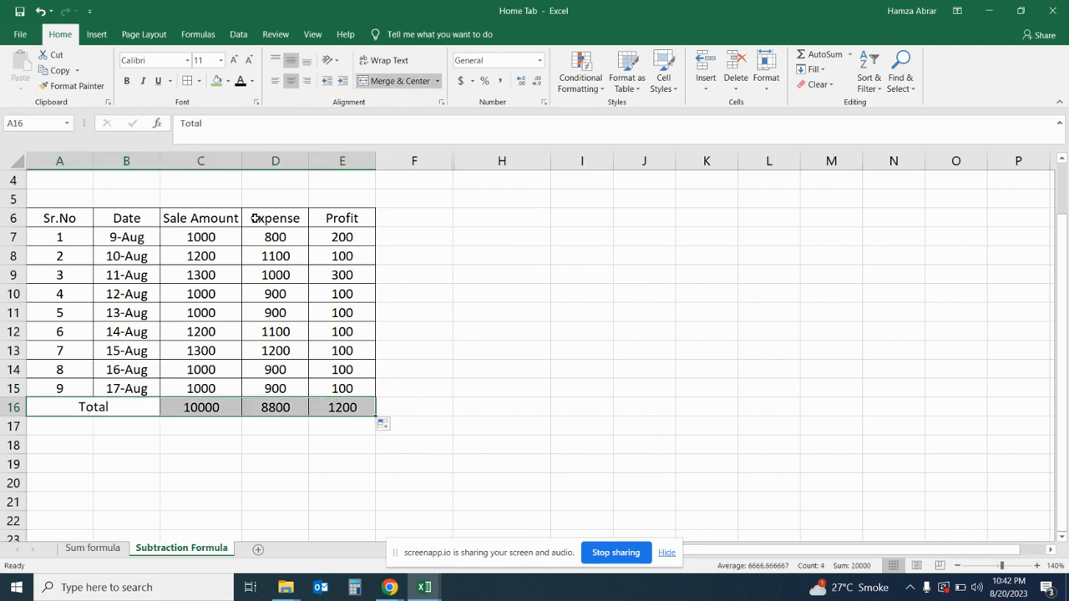
click(128, 81)
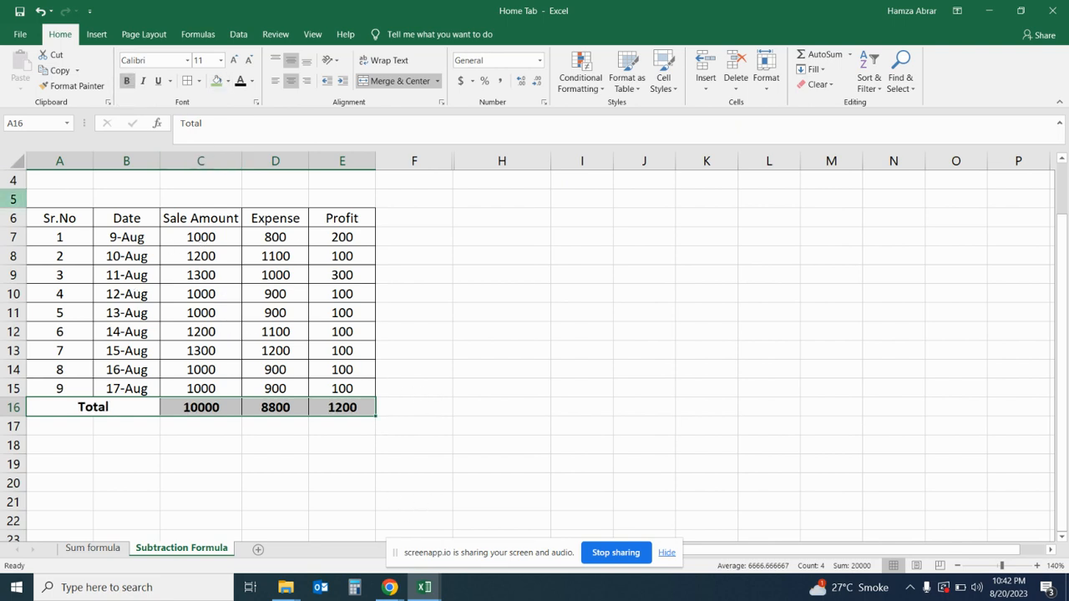
drag(62, 218, 320, 223)
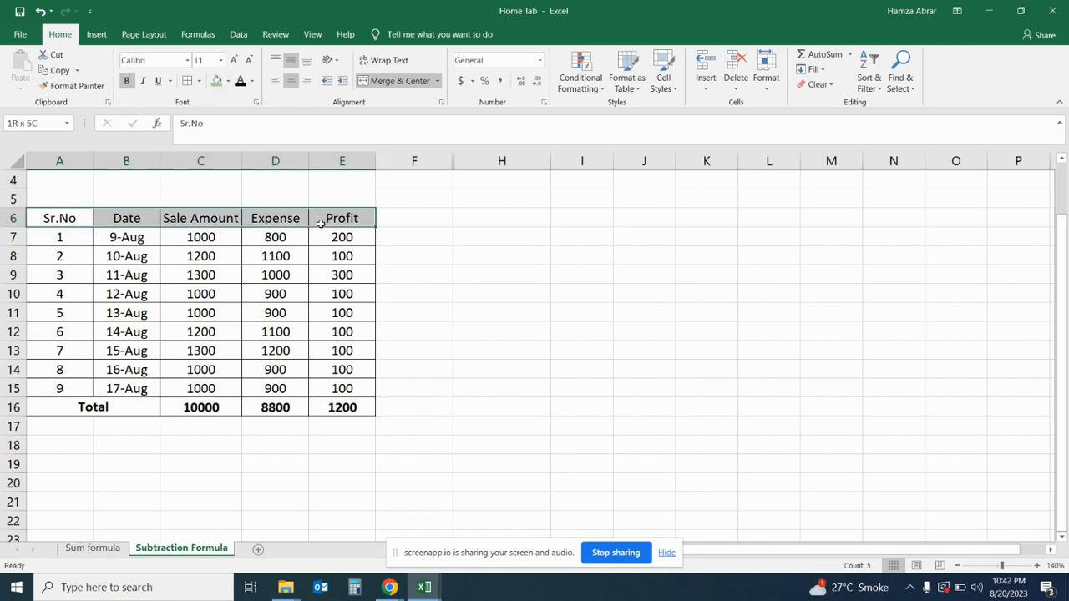
click(128, 81)
click(355, 440)
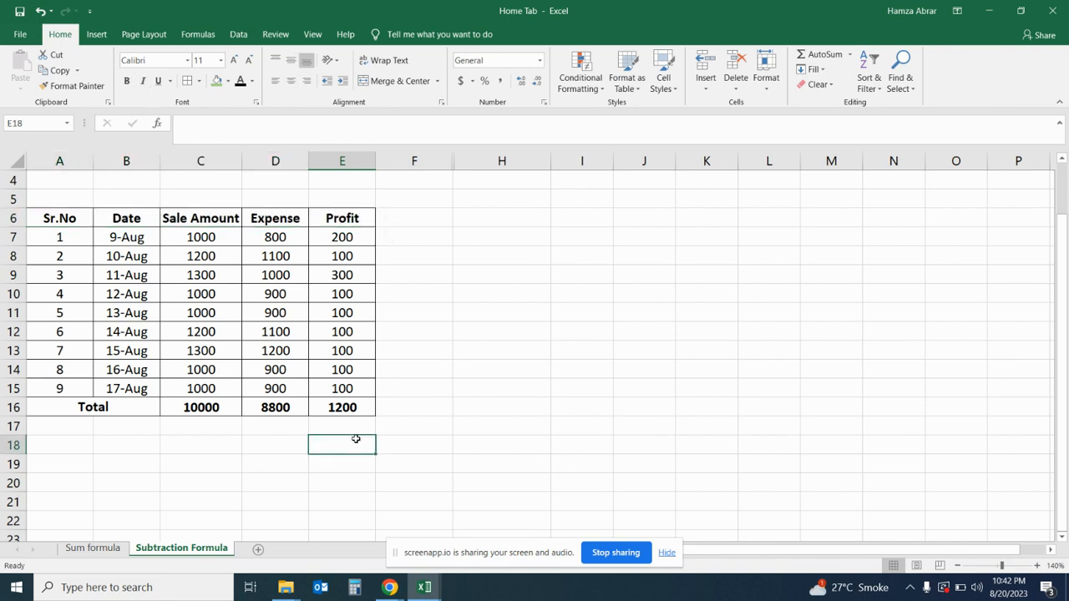
- Enter the label "Sale Amount" in cell H8, beside the table
click(530, 257)
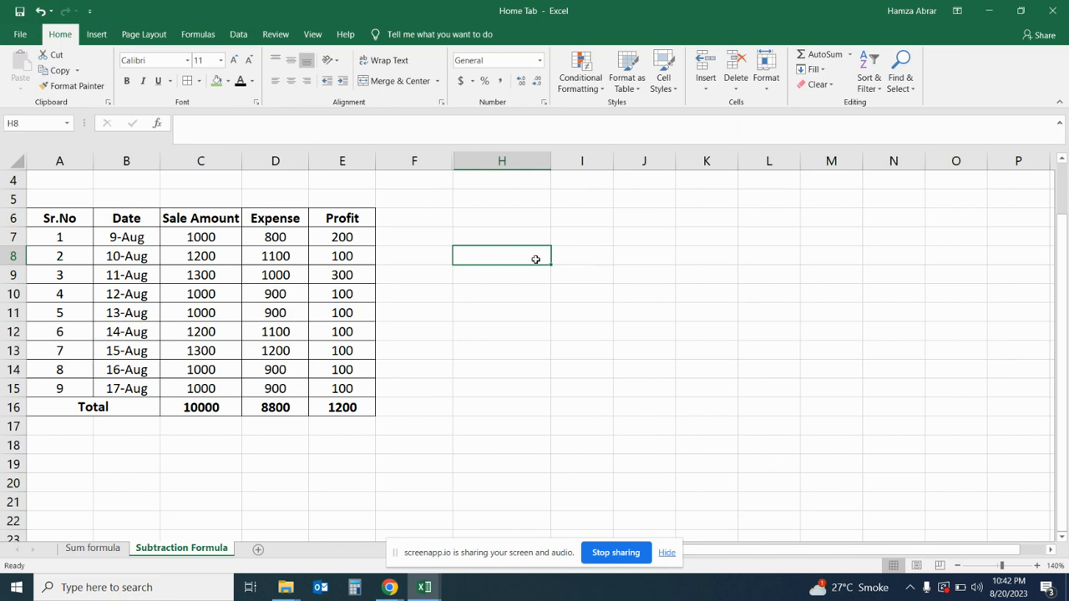
text(Sale )
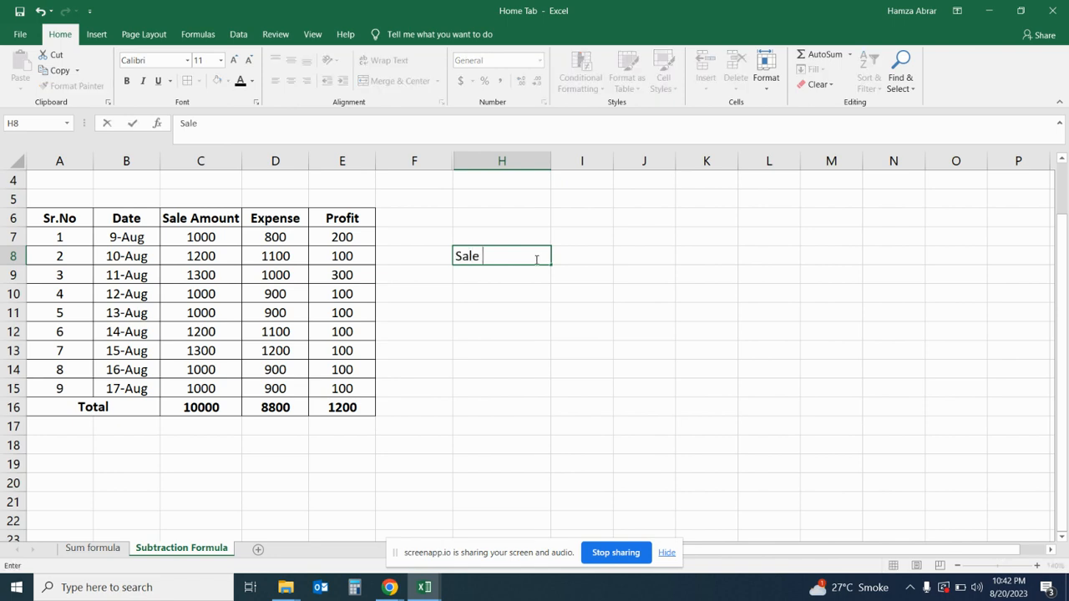
text(Amoun)
key(Return)
key(Return)
key(Return)
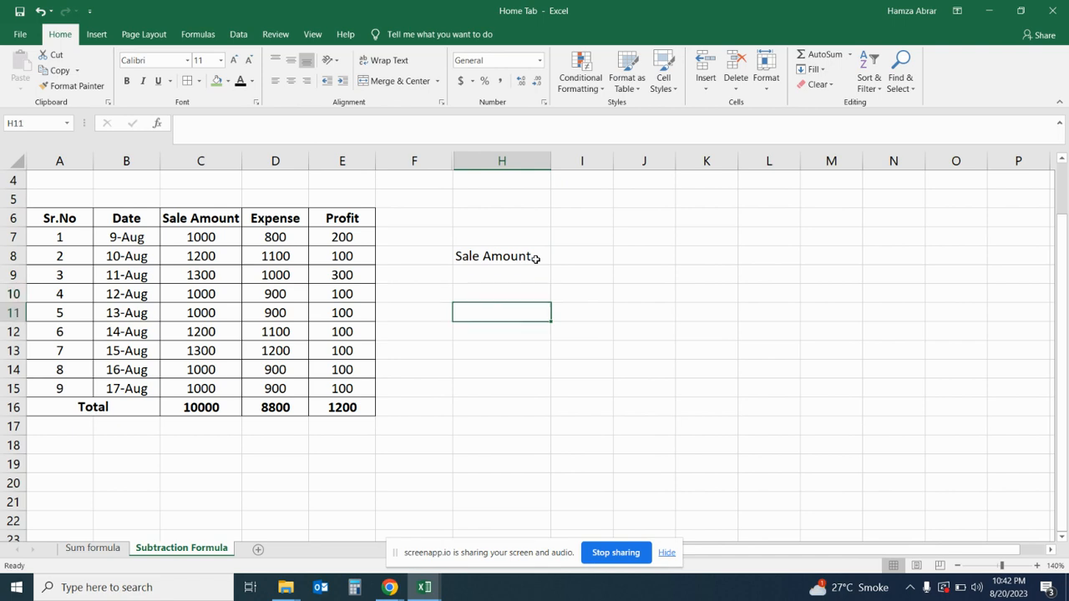
- Enter the label "Expense" in cell H11 and the label "Profit" in cell H13
text(Ex)
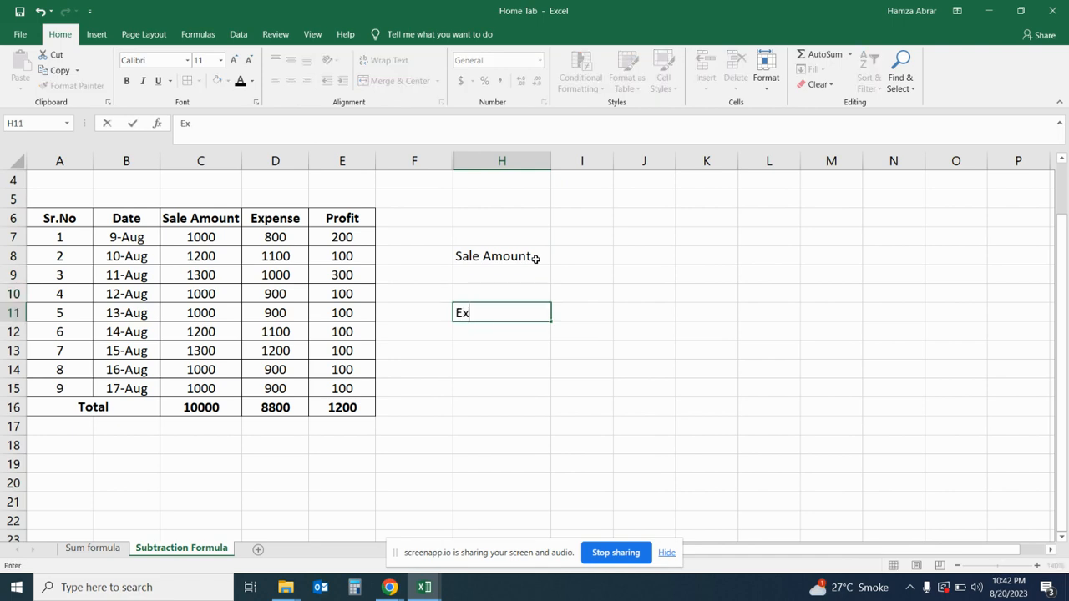
text(pens)
key(Return)
key(Return)
text(Pro)
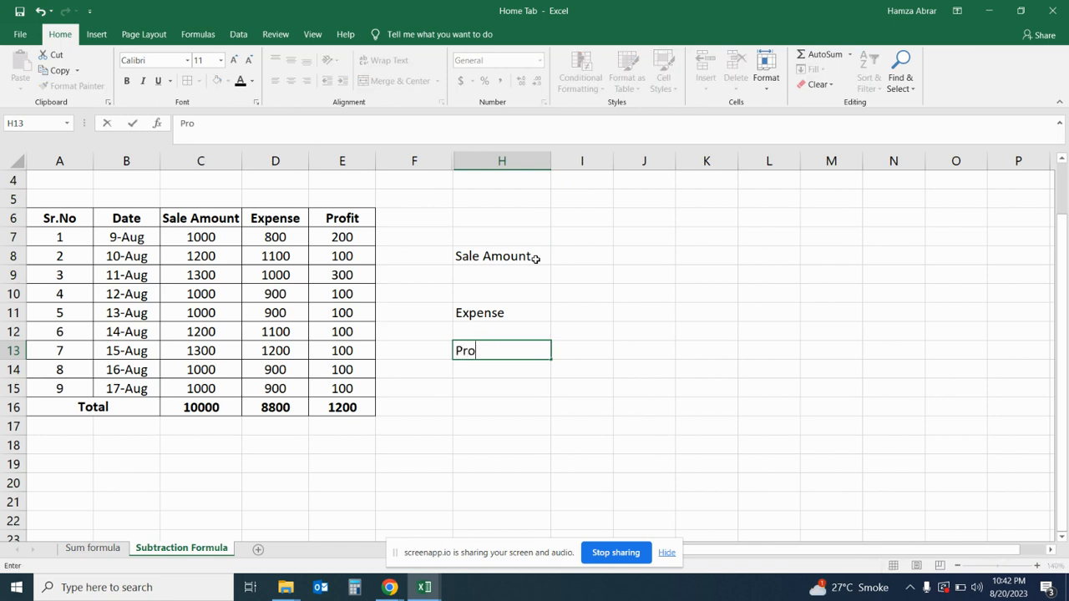
text(fit)
key(Return)
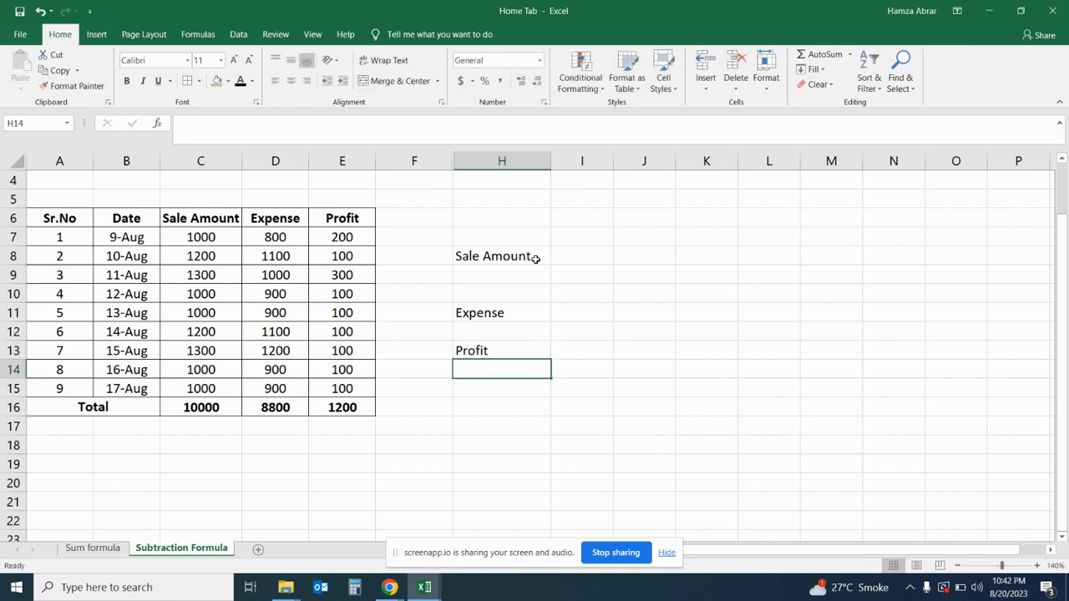
- Move the "Profit" label from cell H13 down to H14
click(489, 351)
key(ctrl+c)
drag(496, 360, 496, 370)
- Fill the "Sale Amount" label cell H8 with light orange
click(496, 273)
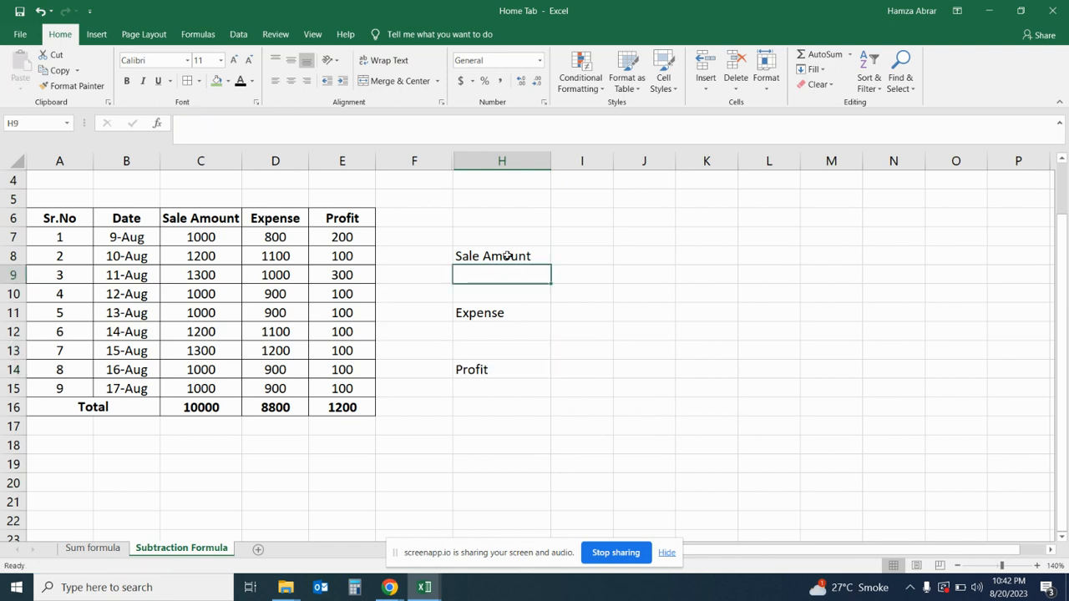
click(511, 257)
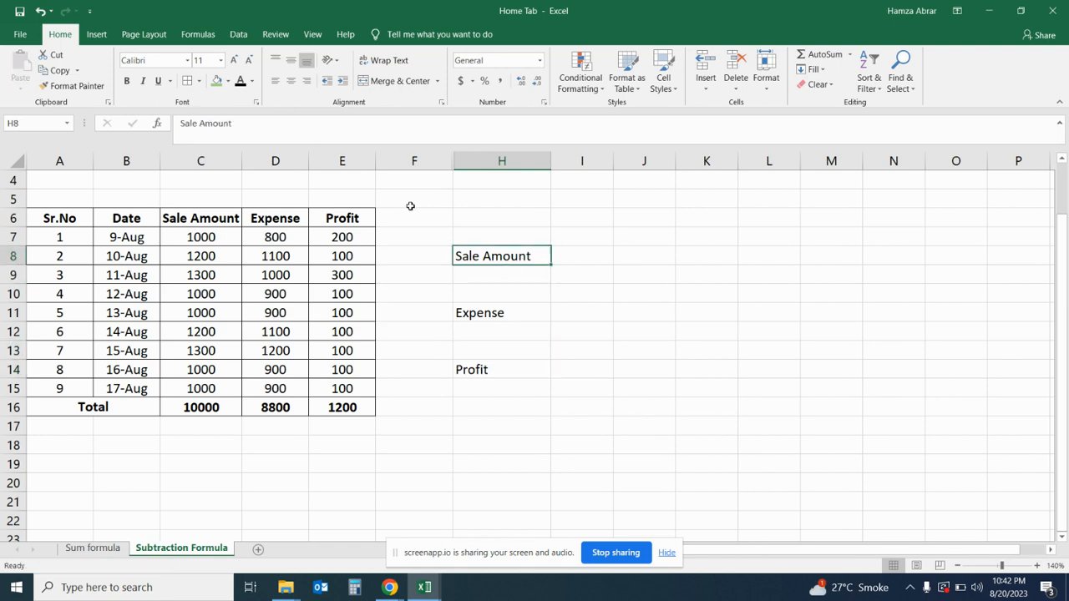
click(229, 81)
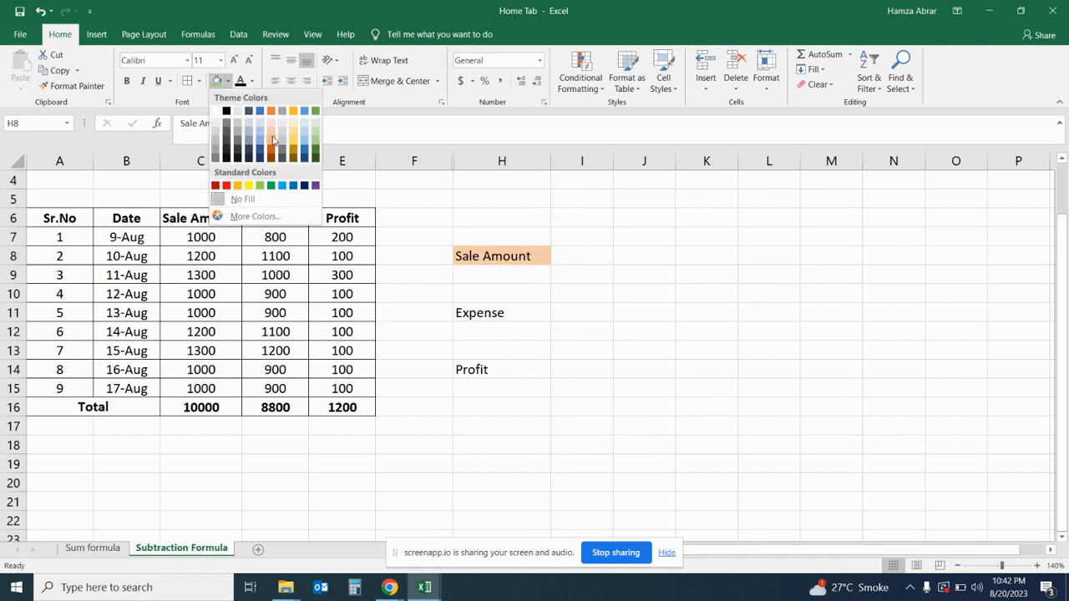
click(273, 140)
- Enter the sale amount 10000 in cell H9 and the expense 8800 in cell H12
click(480, 271)
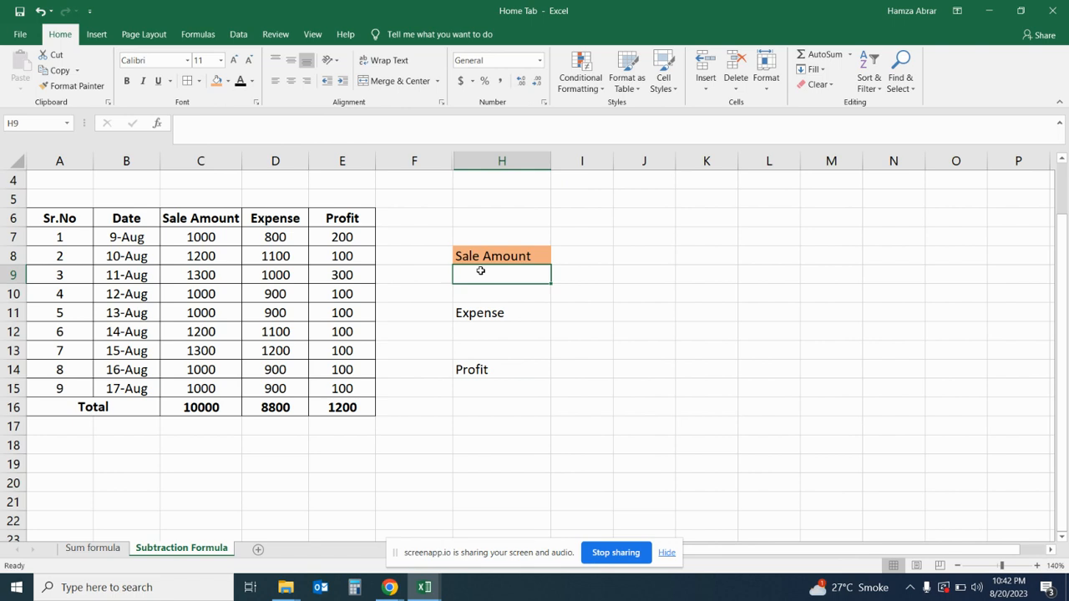
text(10000)
key(Return)
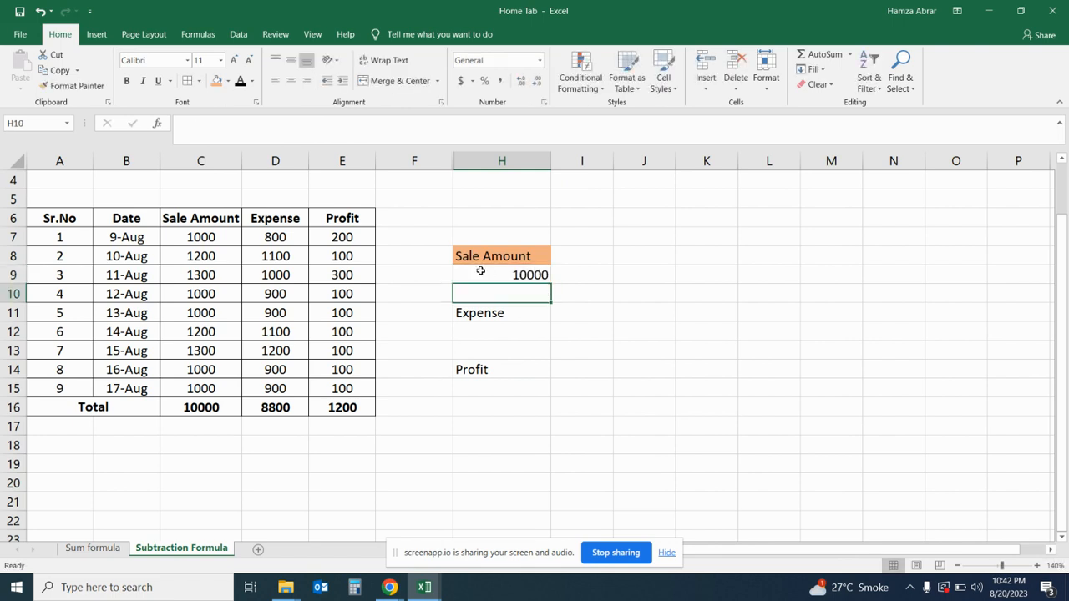
click(505, 337)
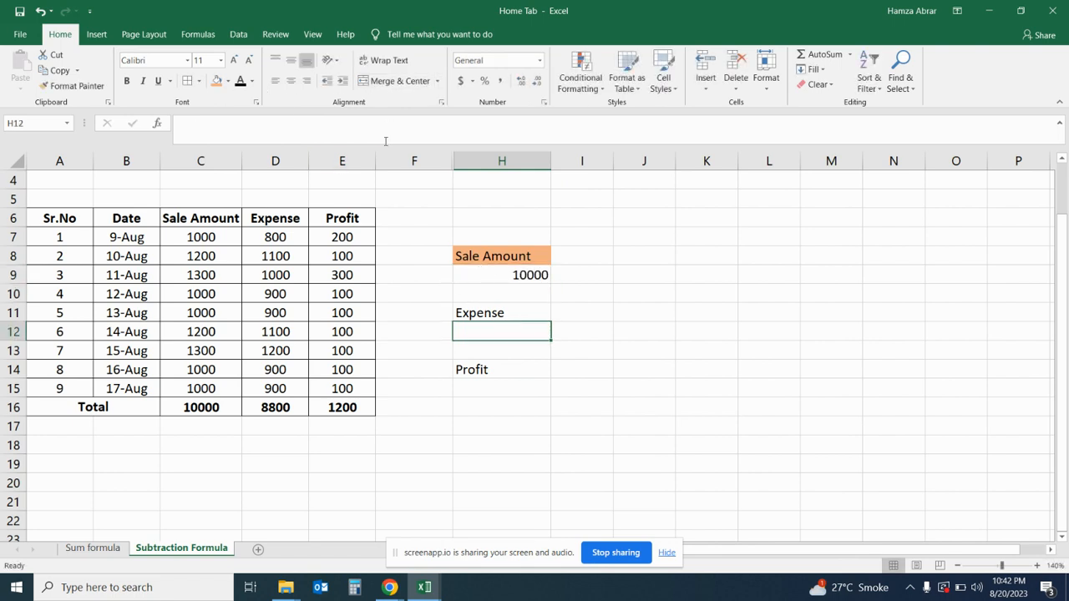
text(8800)
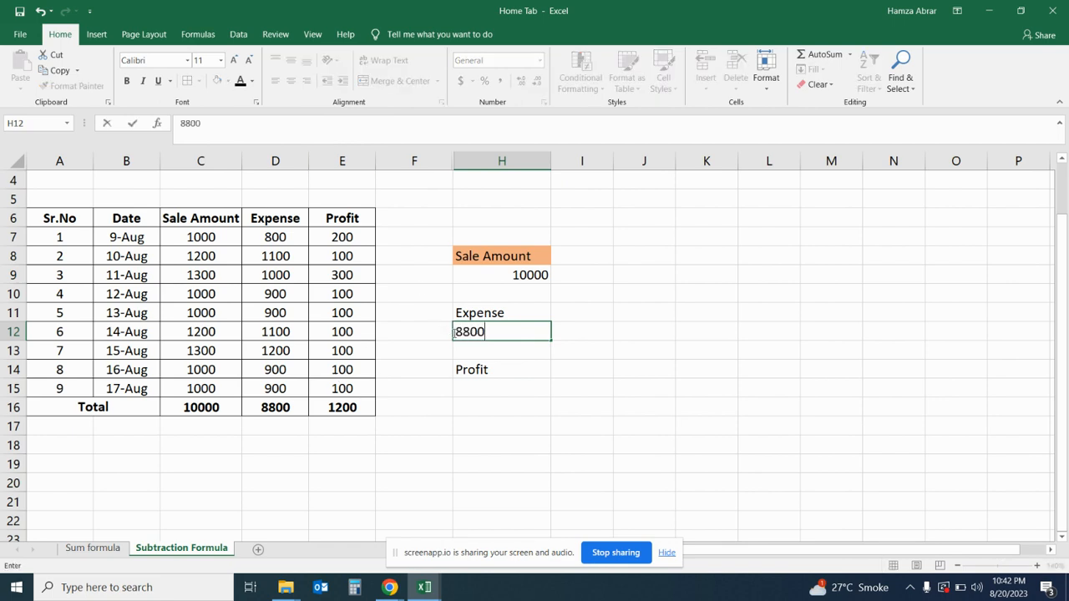
key(Return)
- Calculate the profit in cell H15 with the subtraction formula =H9-H12
click(519, 391)
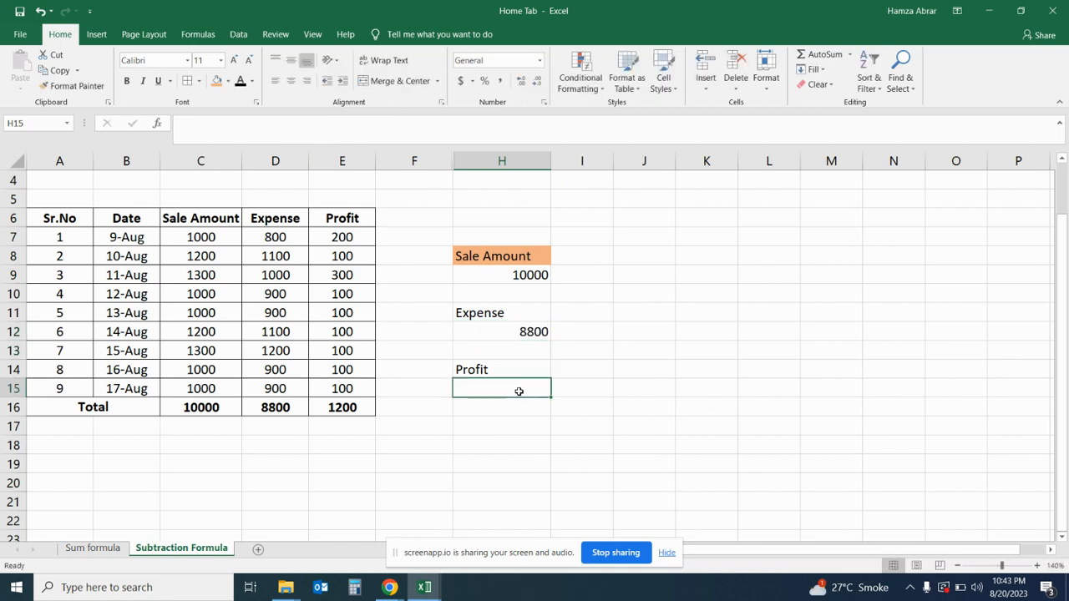
text(=)
click(534, 272)
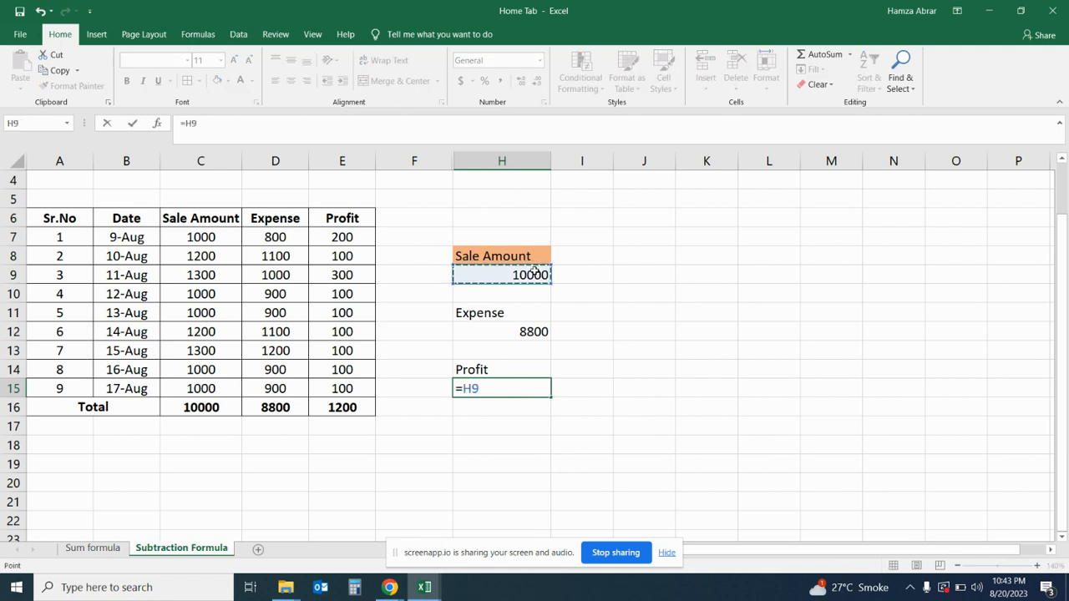
text(-)
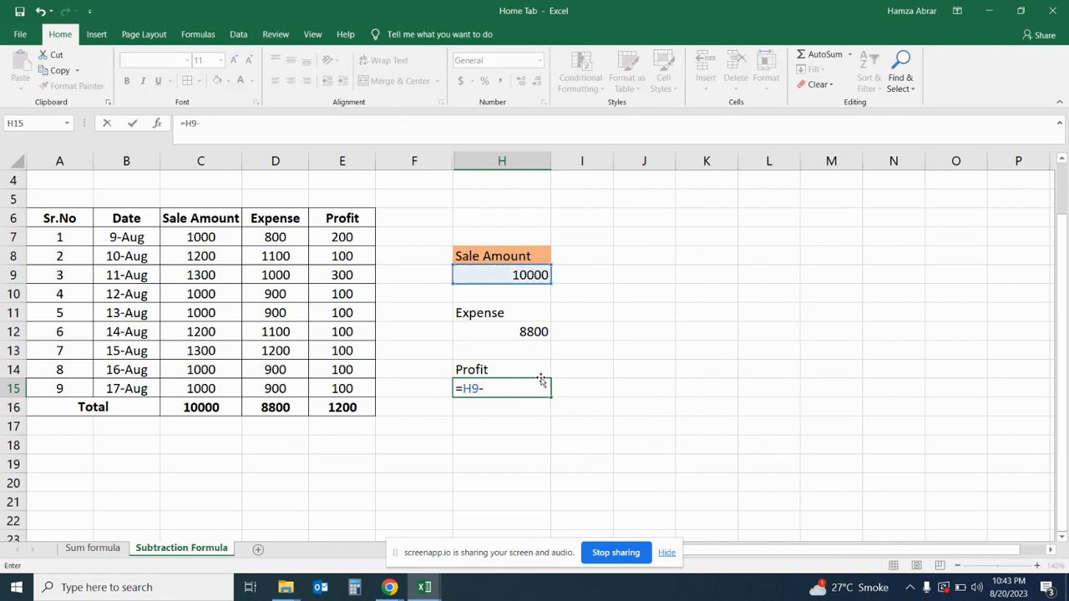
click(535, 332)
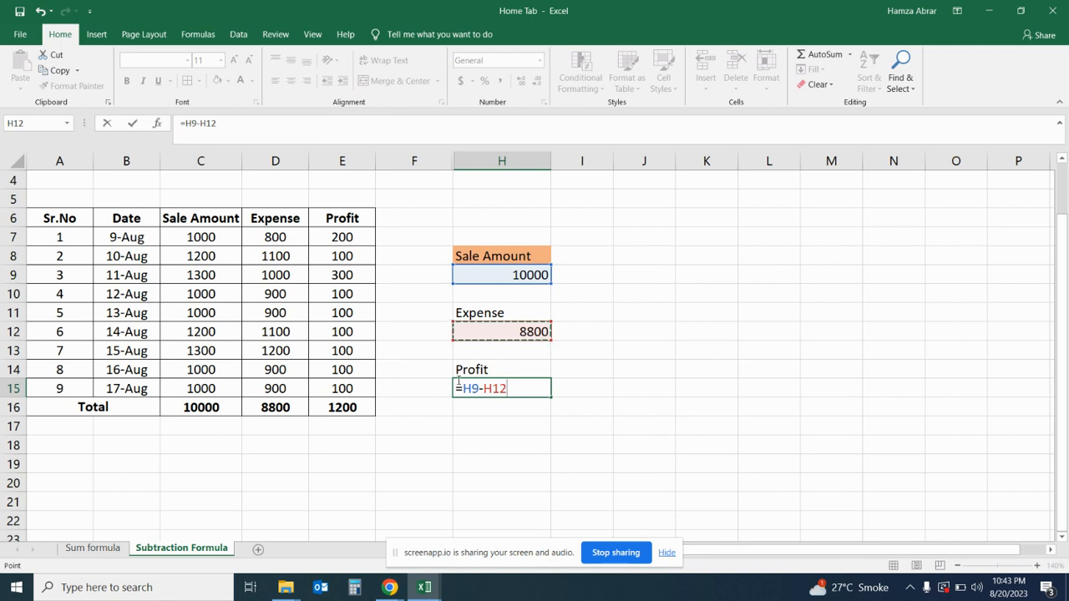
key(Return)
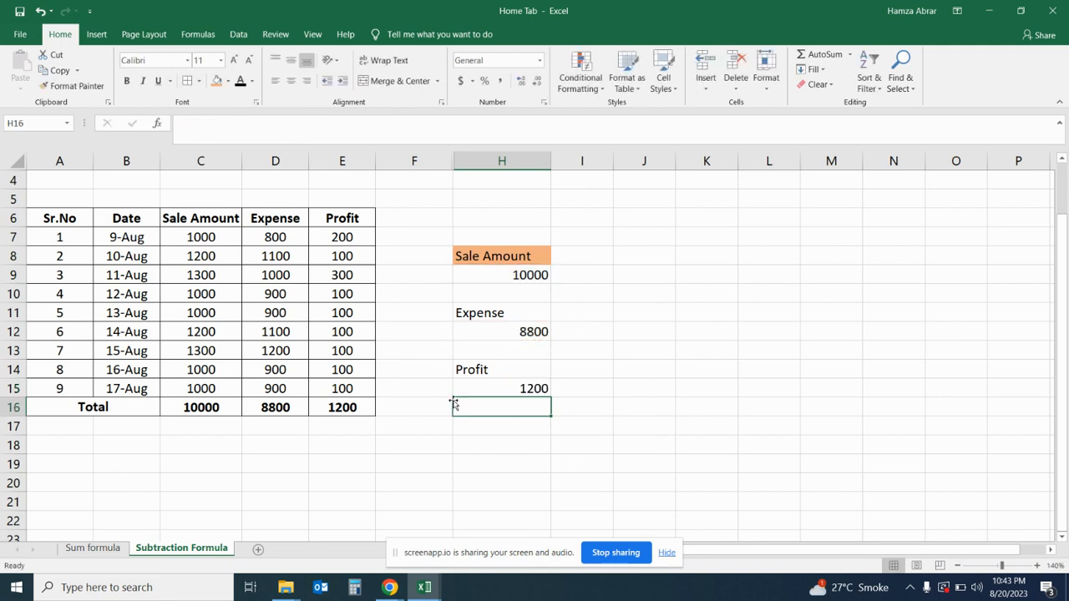
- Center the contents of the range H8:H15 horizontally
click(510, 255)
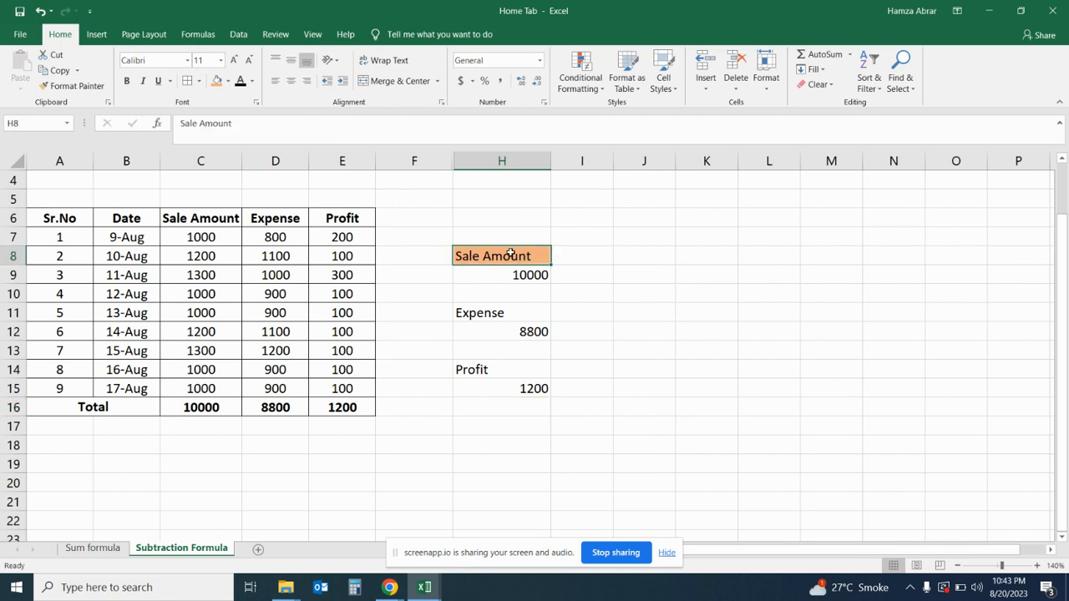
drag(510, 255, 520, 386)
click(289, 79)
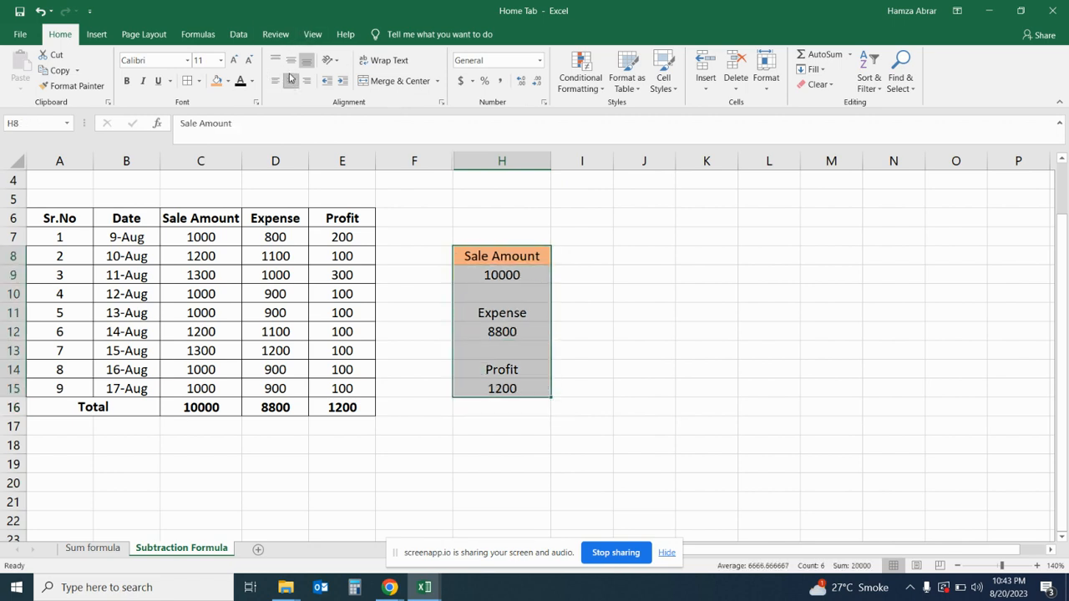
- Fill the "Expense" label cell H11 with light blue and the "Profit" label cell H14 with light green
click(504, 309)
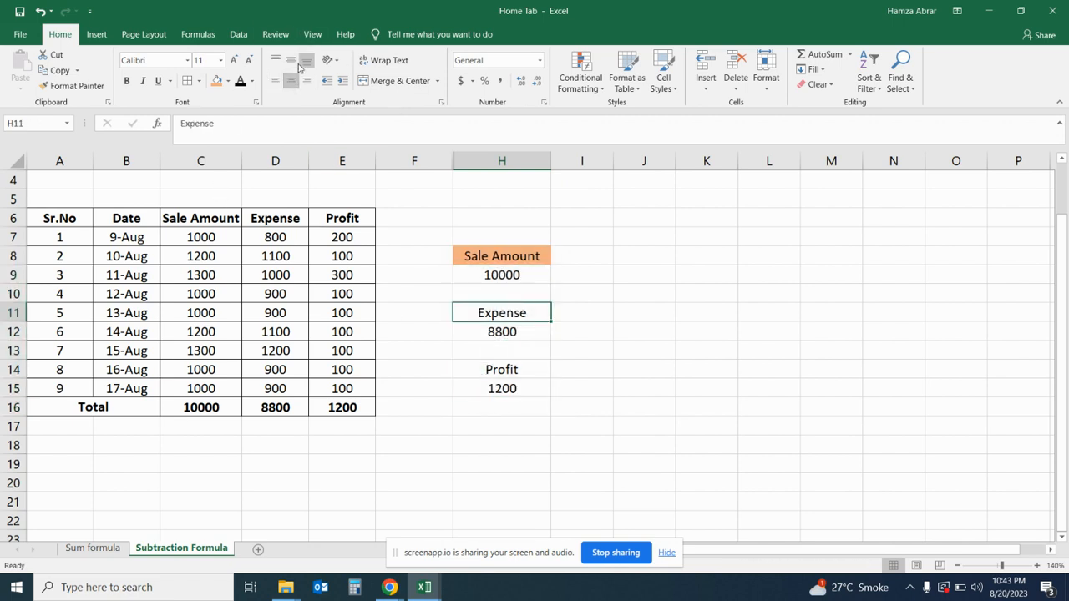
click(228, 81)
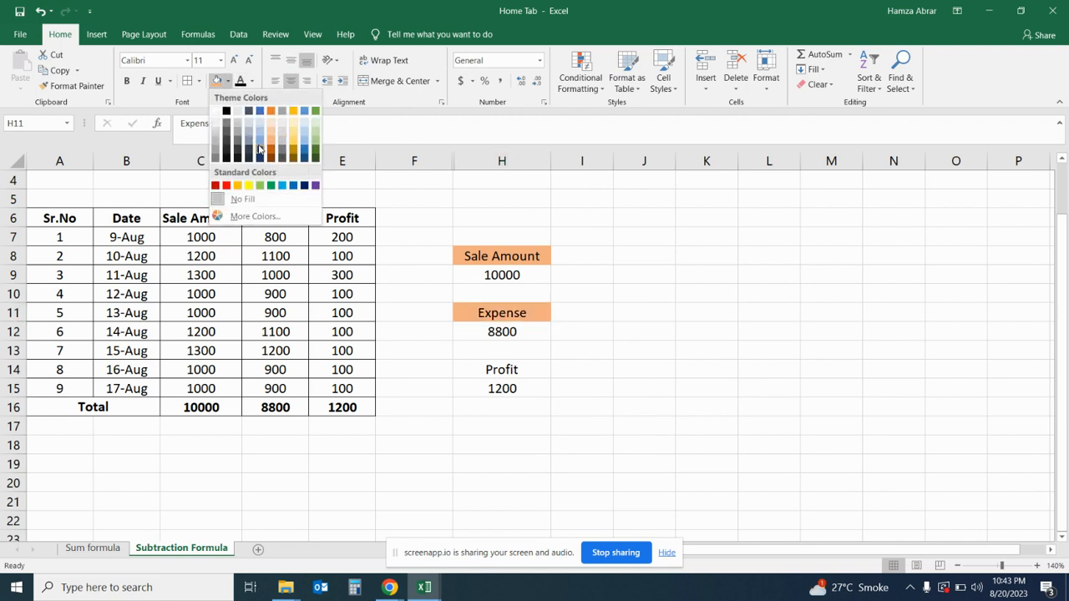
click(259, 147)
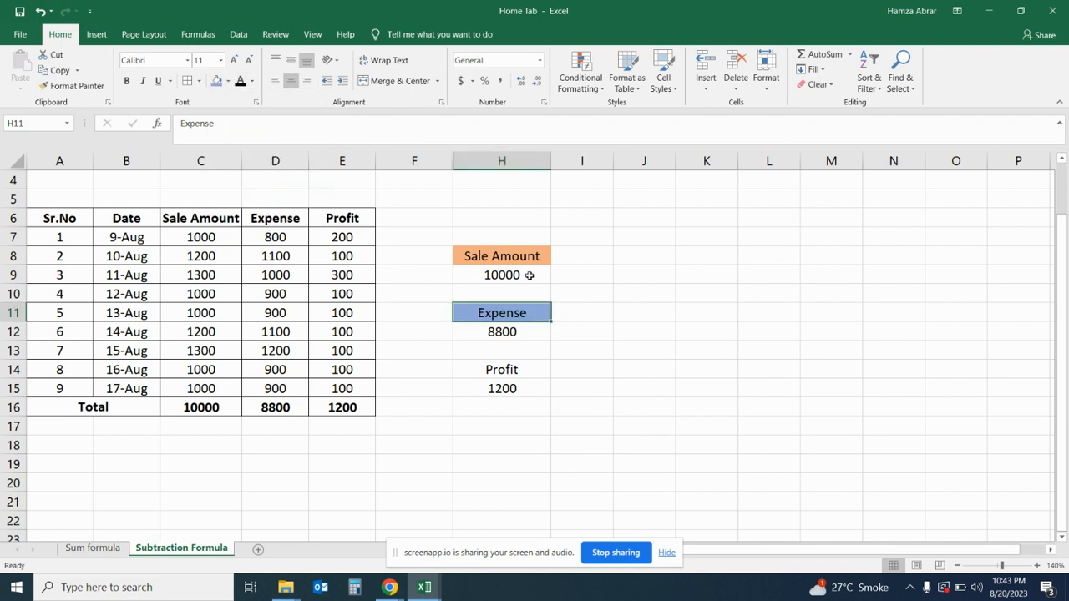
click(523, 369)
click(228, 81)
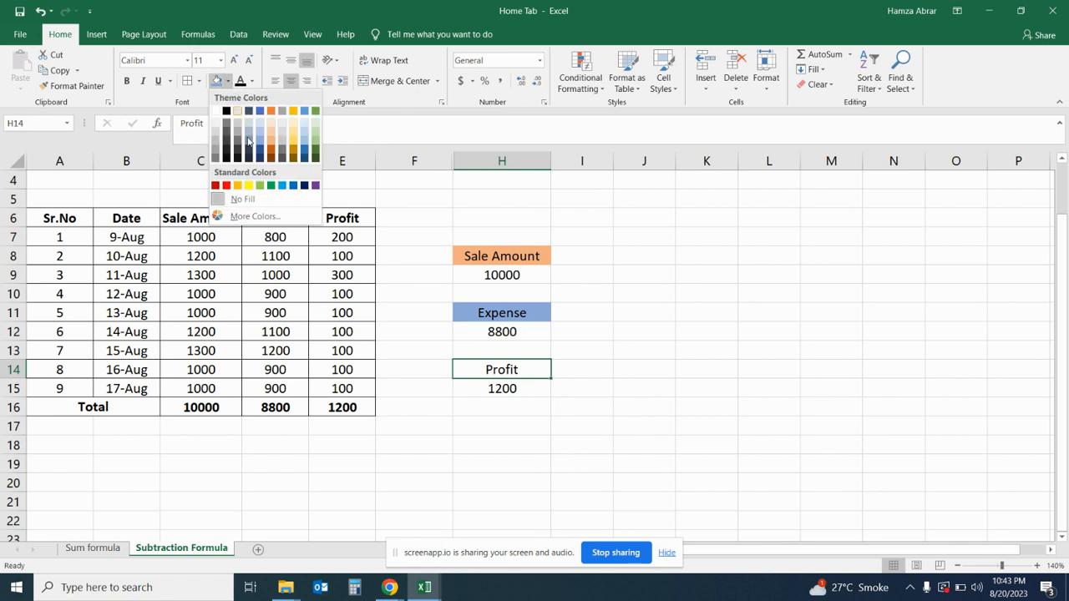
click(260, 191)
click(566, 326)
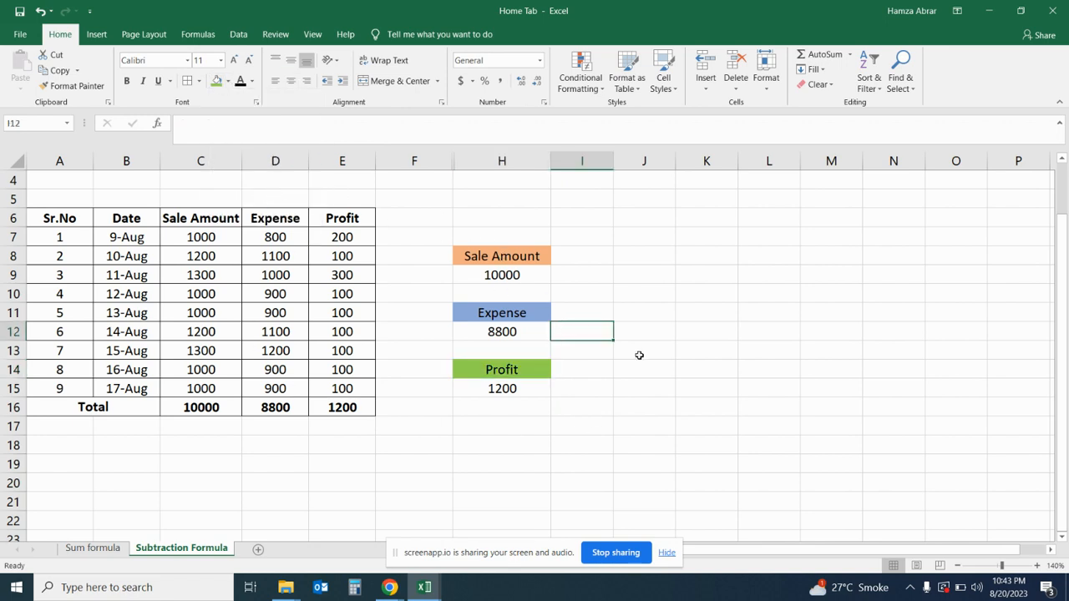
- Examine the profit formula in cell H15 and the sale amount and expense cells it refers to
scroll(417, 395, up, 1)
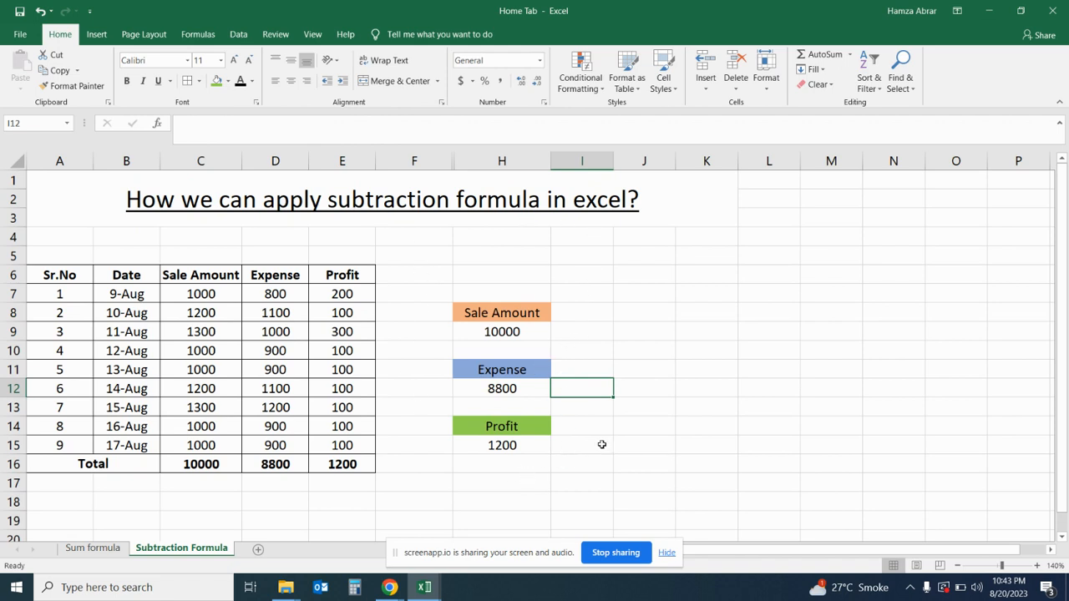
click(518, 440)
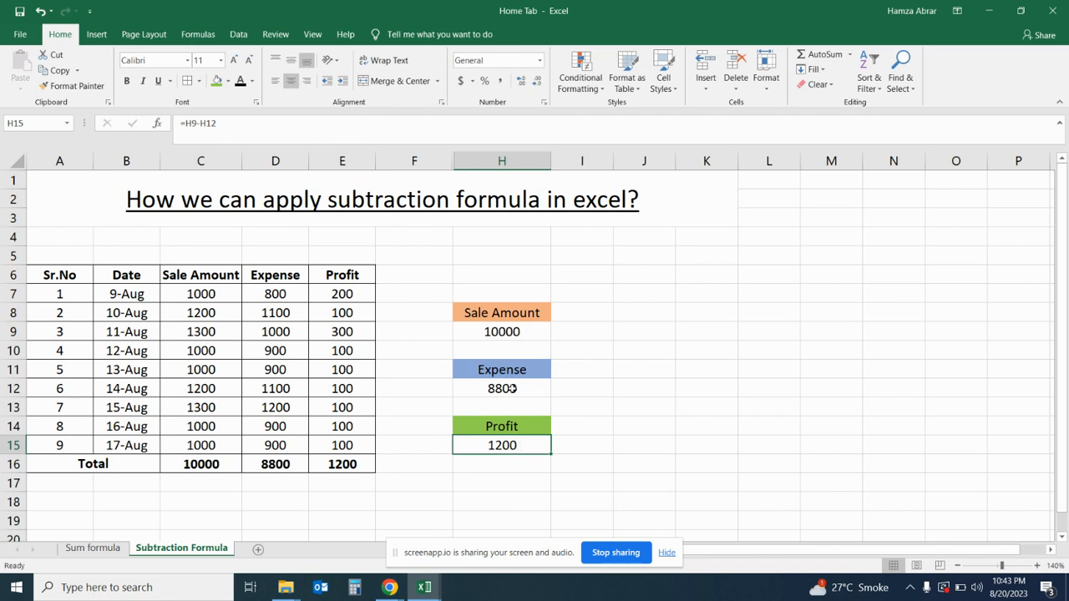
double_click(523, 446)
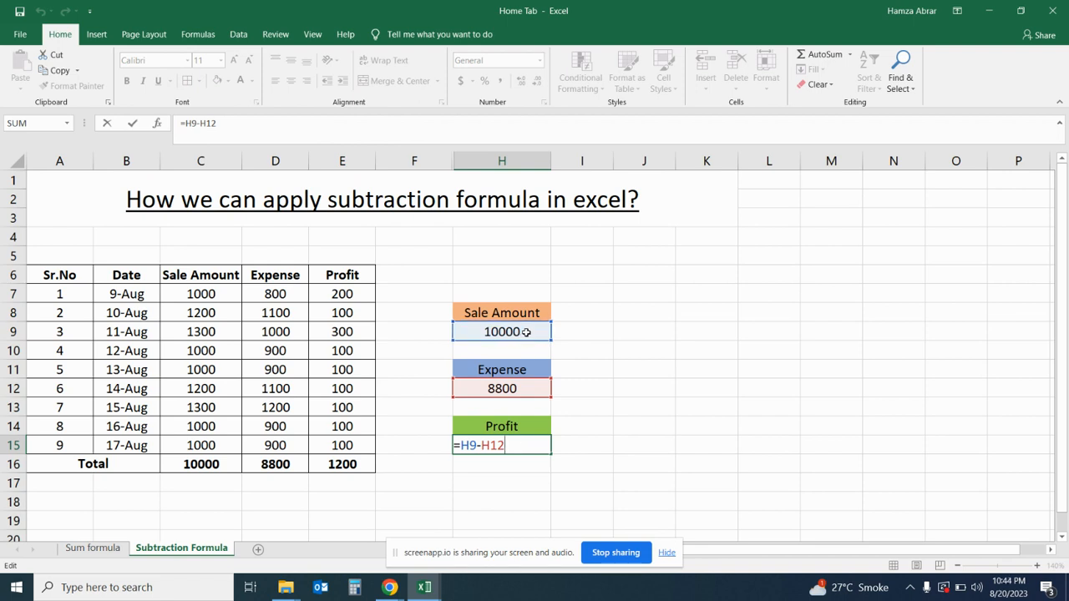
click(523, 331)
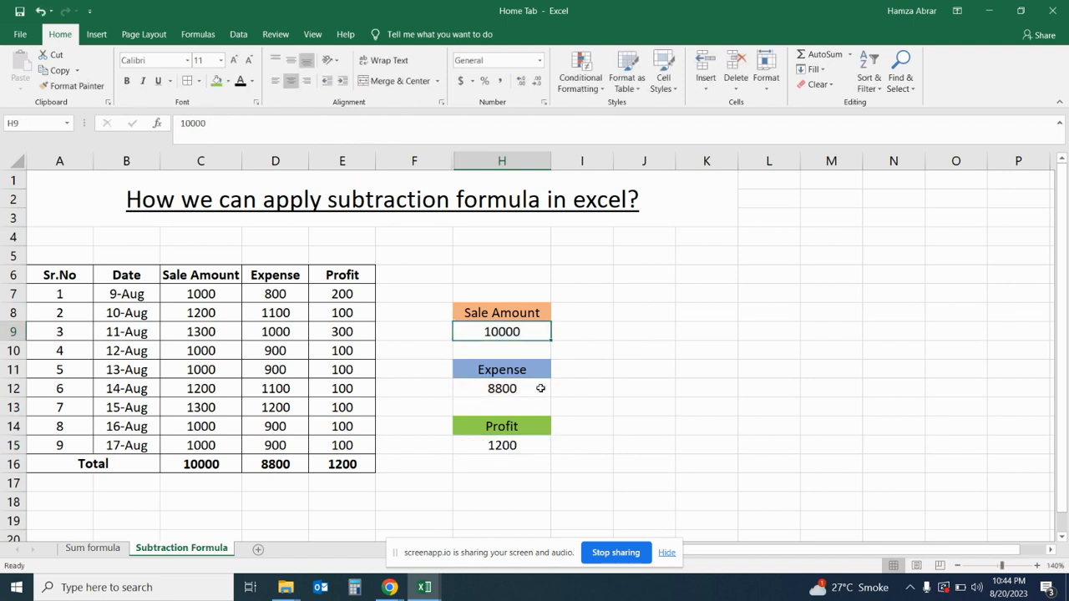
click(536, 391)
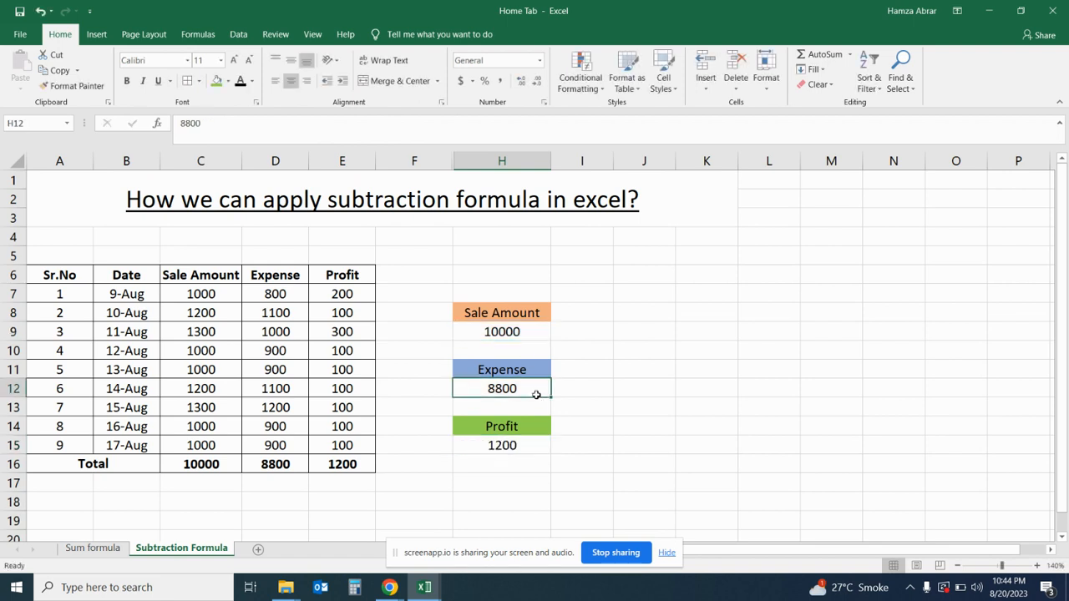
double_click(539, 445)
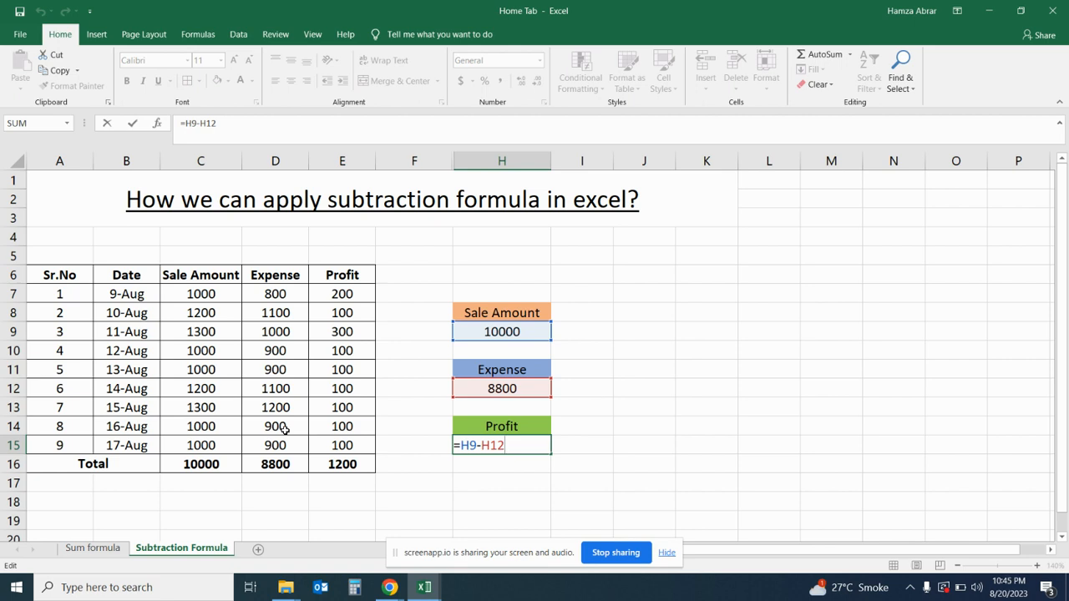
key(Return)
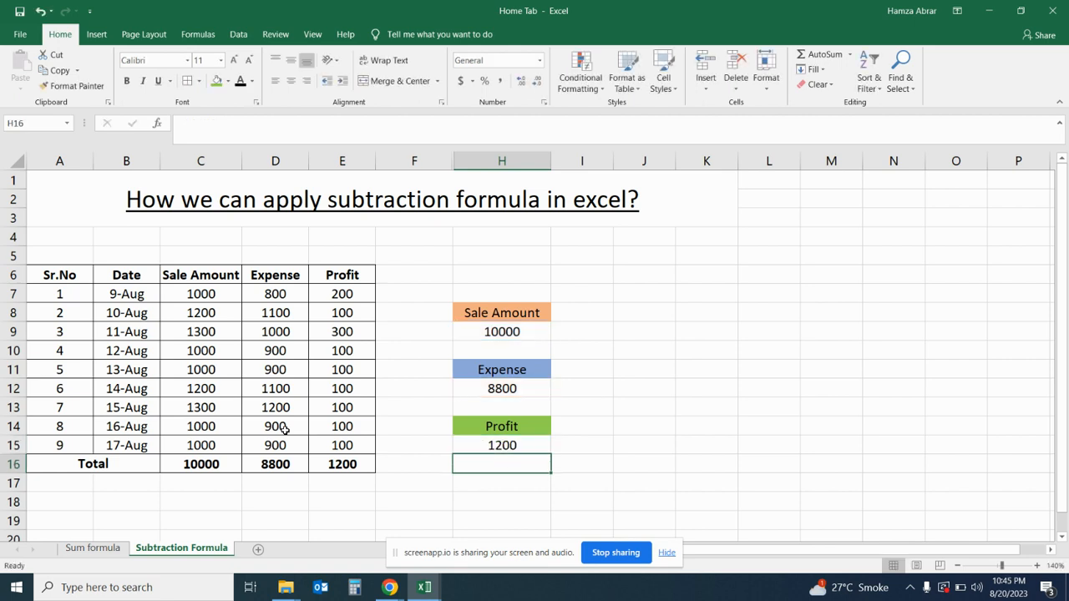